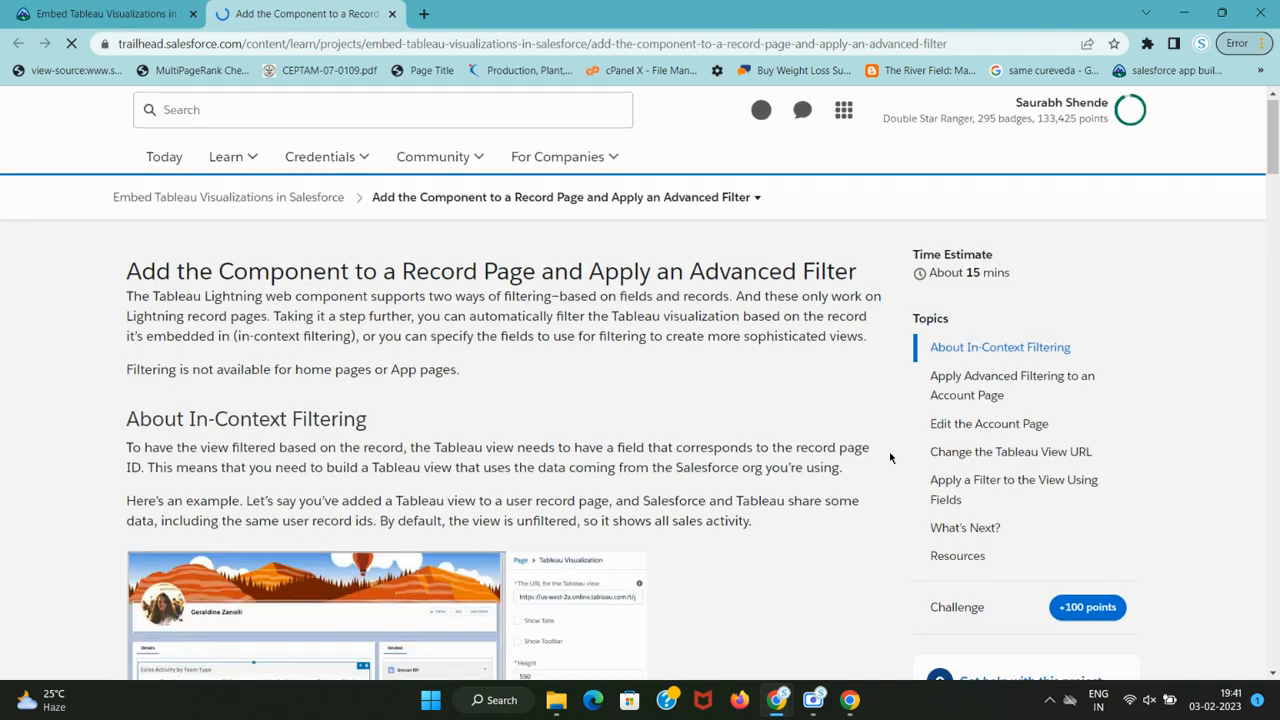
# - Launch the Aura playground org from the Verify Step section of the Trailhead project page
pyautogui.scroll(-10, 880, 451)
pyautogui.scroll(-20, 820, 451)
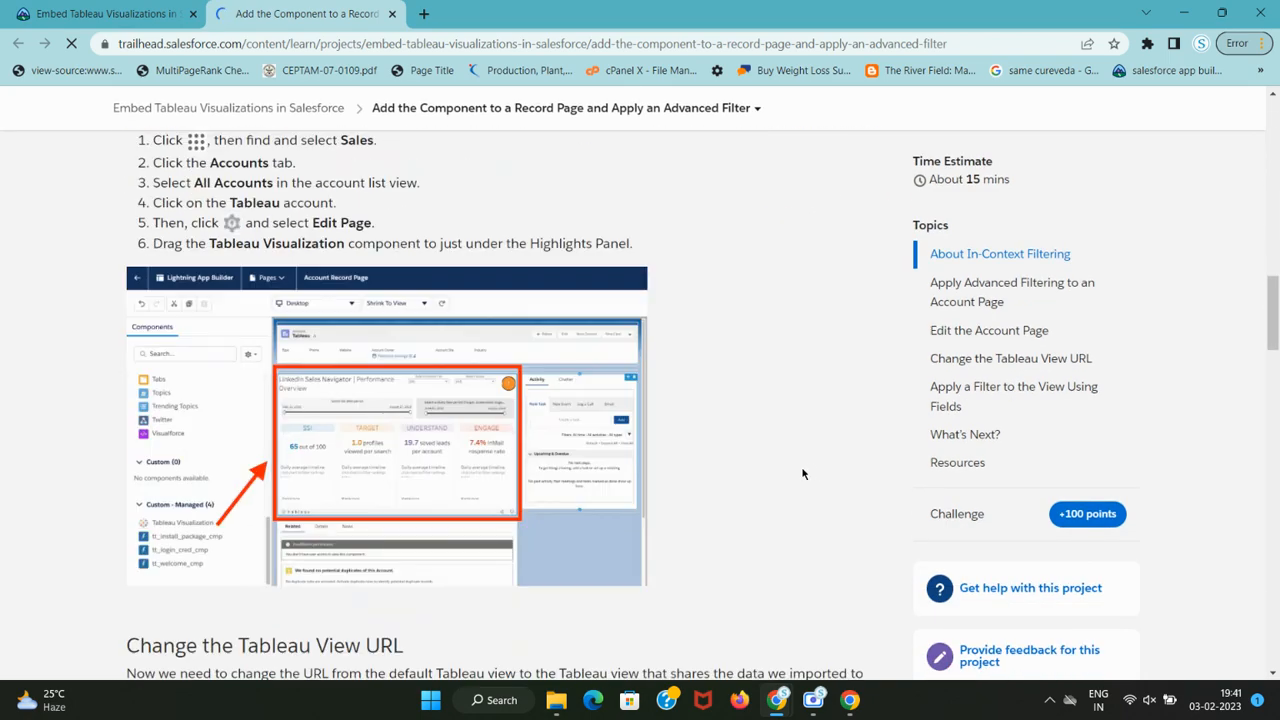
pyautogui.scroll(-3, 800, 478)
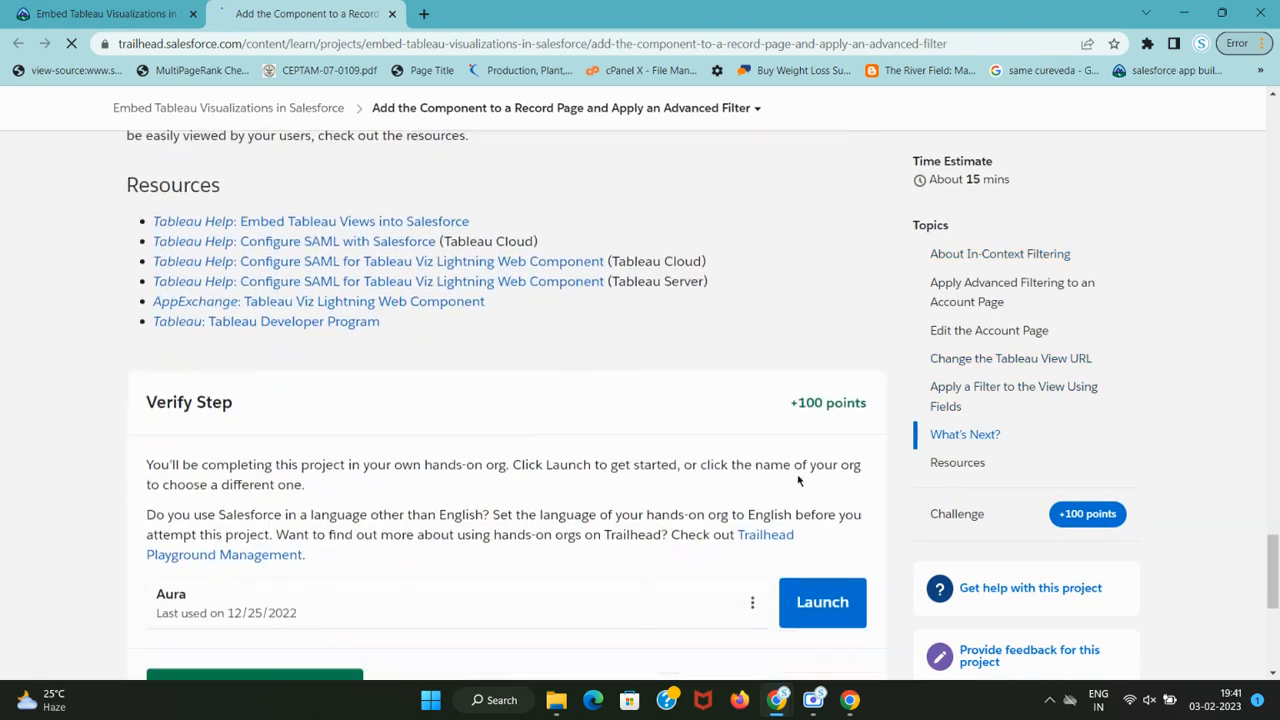
pyautogui.click(823, 428)
# - Go to the Edit the Account Page instructions and open the Sales app in the launched playground
pyautogui.scroll(6, 533, 488)
pyautogui.scroll(20, 533, 488)
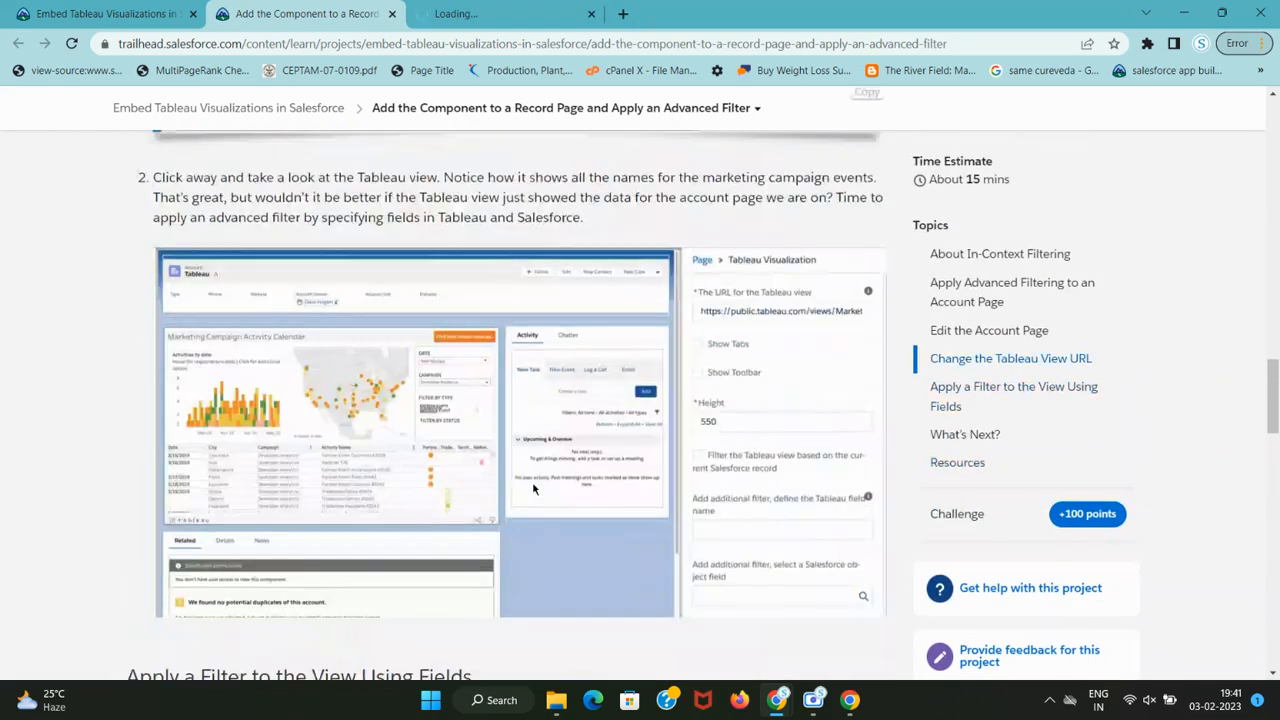
pyautogui.scroll(4, 533, 488)
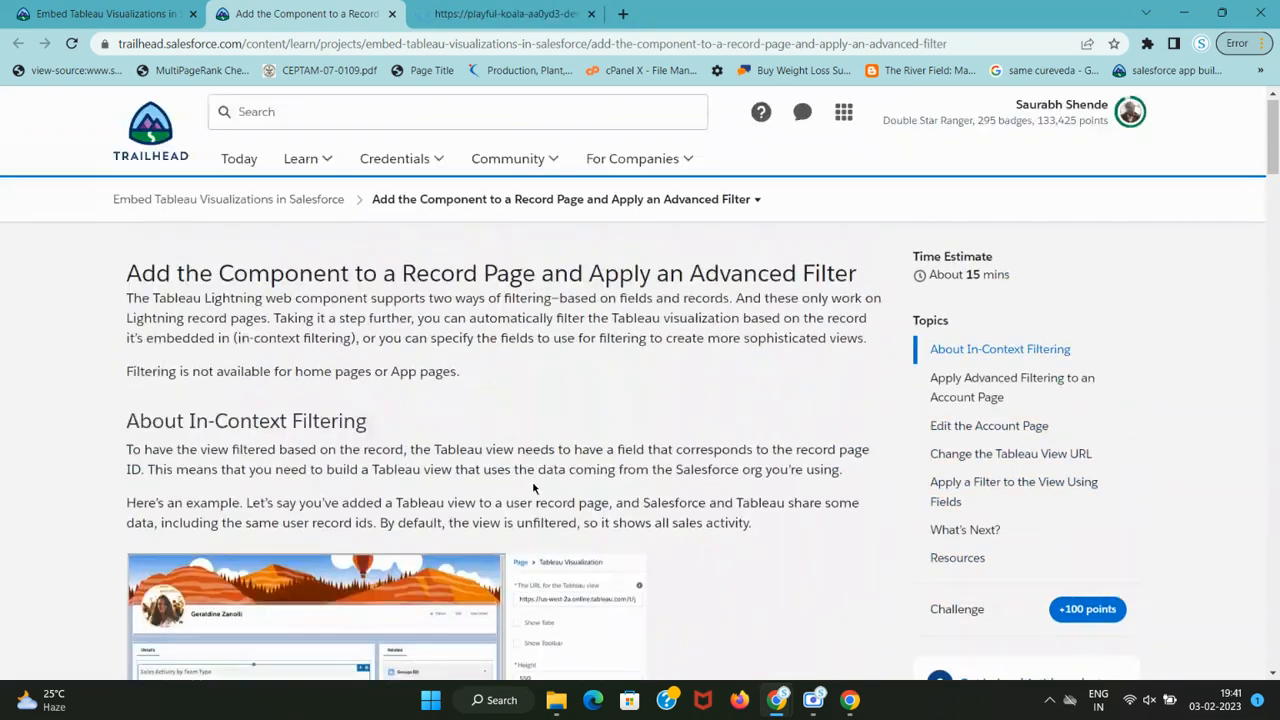
pyautogui.scroll(-5, 533, 488)
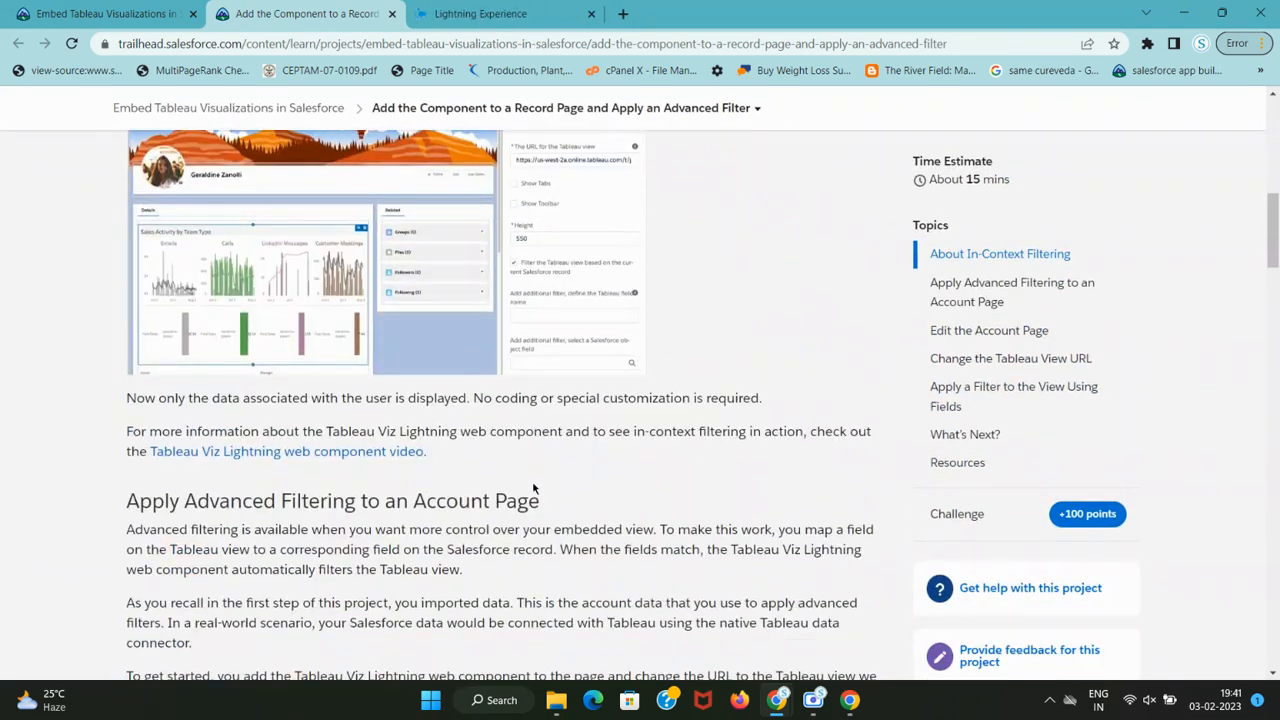
pyautogui.scroll(-6, 533, 488)
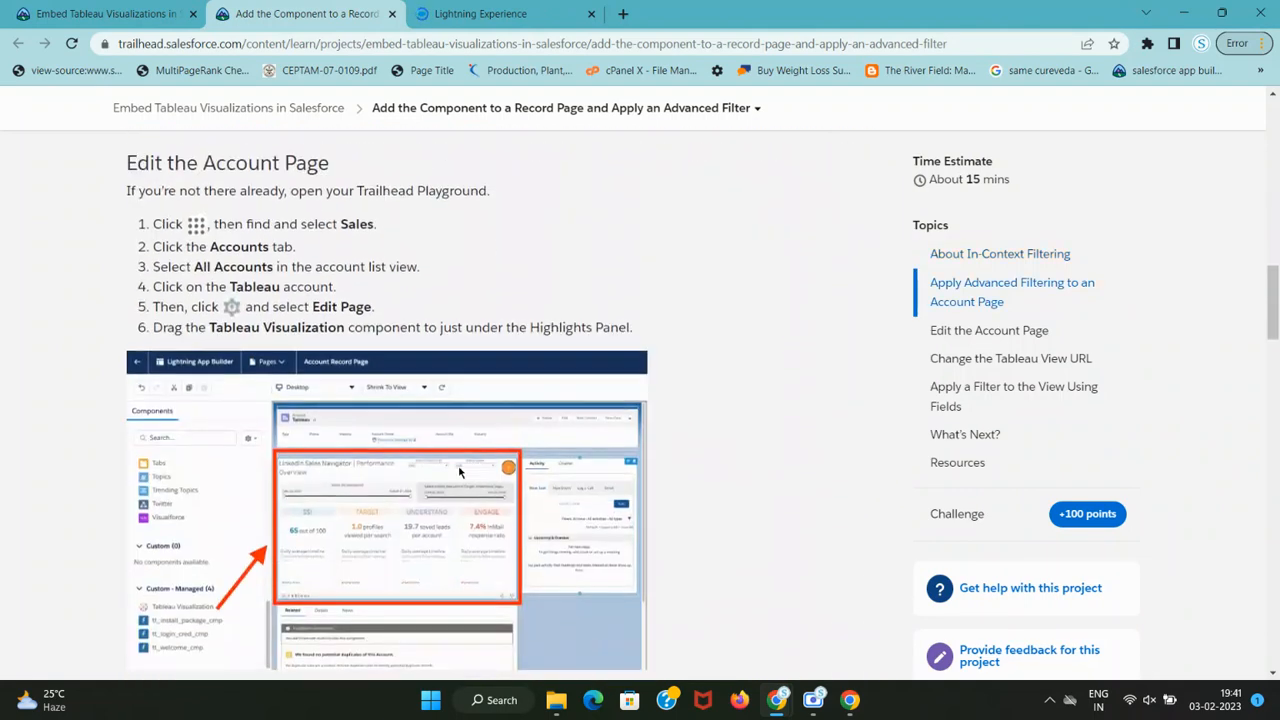
pyautogui.click(511, 8)
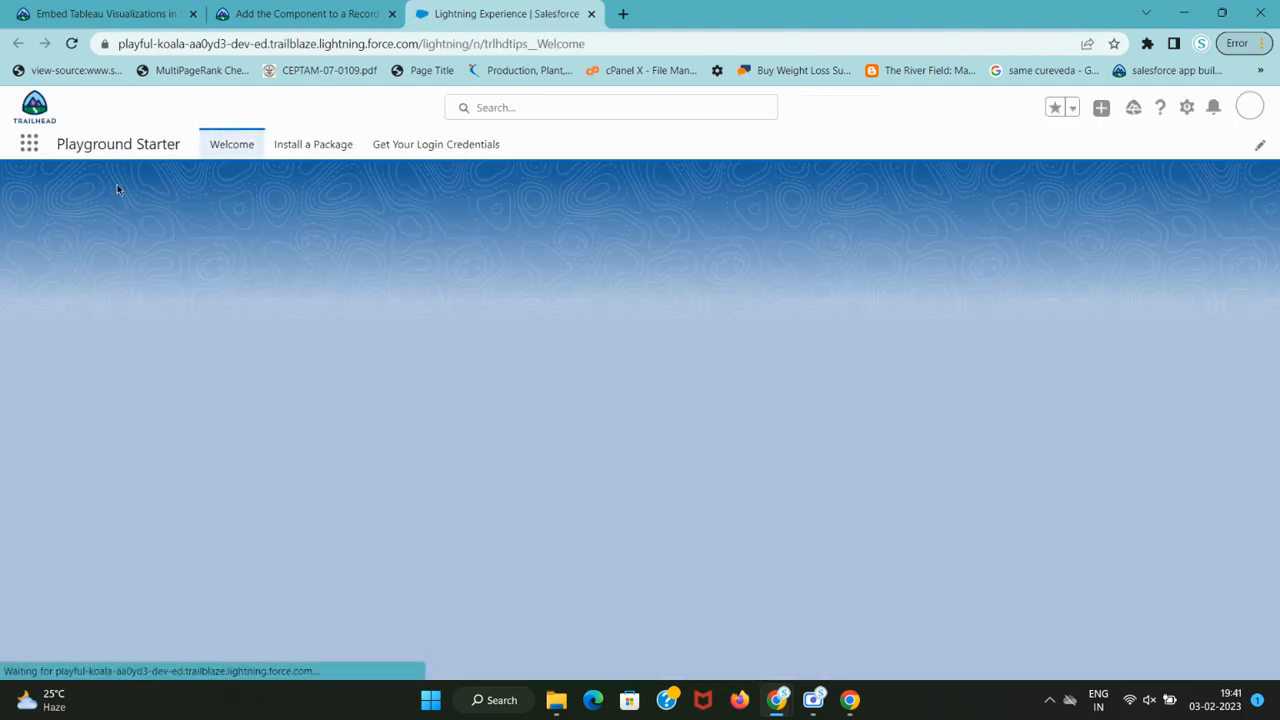
pyautogui.click(29, 144)
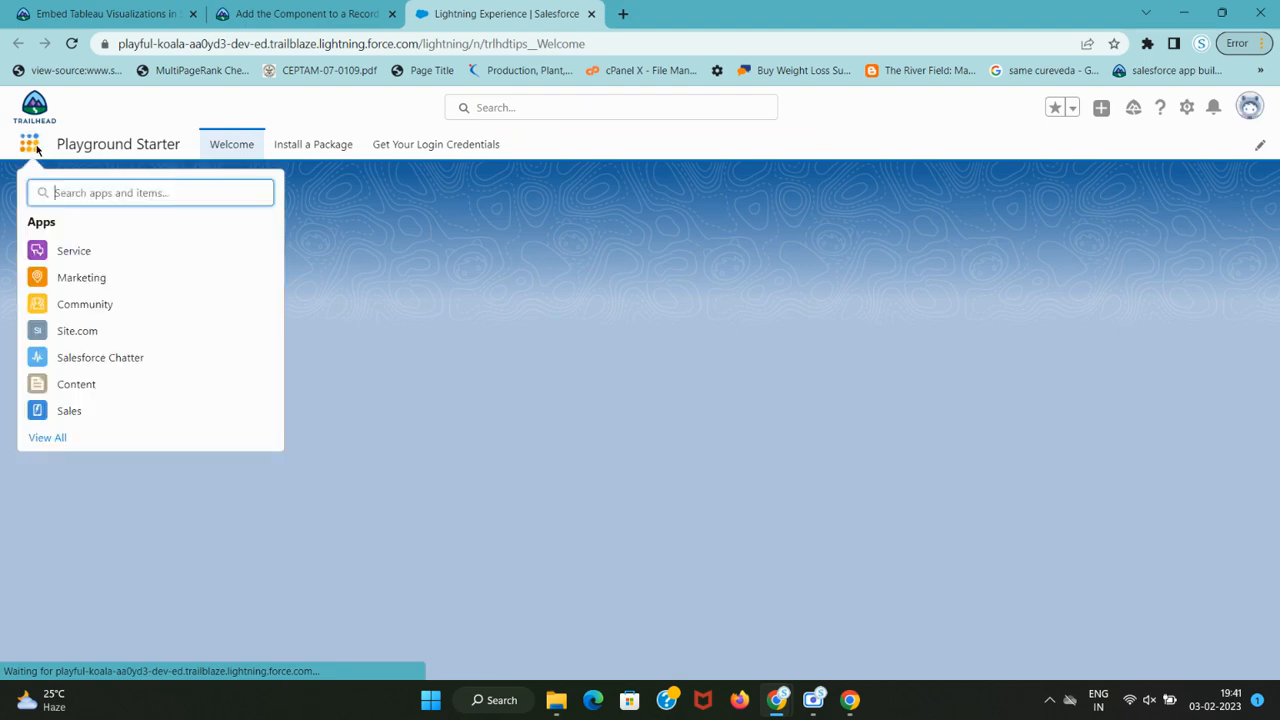
pyautogui.write('Sales')
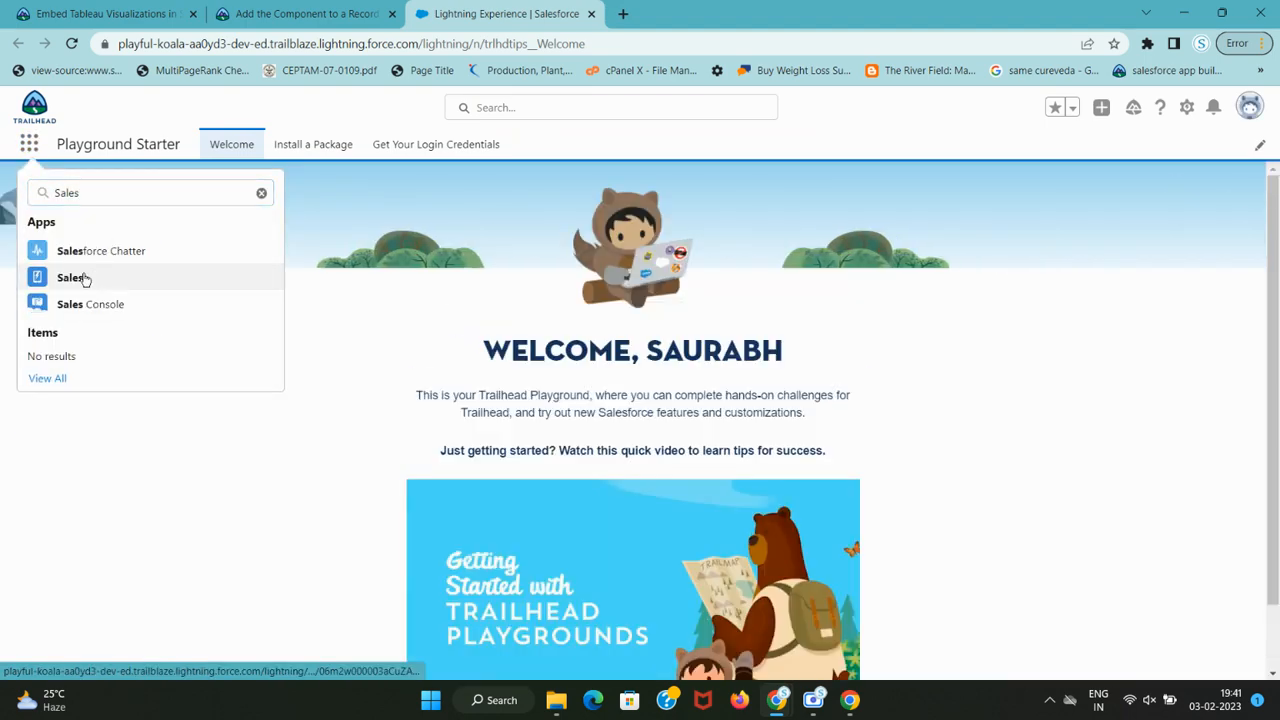
# - Check the next instruction on the Trailhead page and open Accounts in the Sales app
pyautogui.click(315, 14)
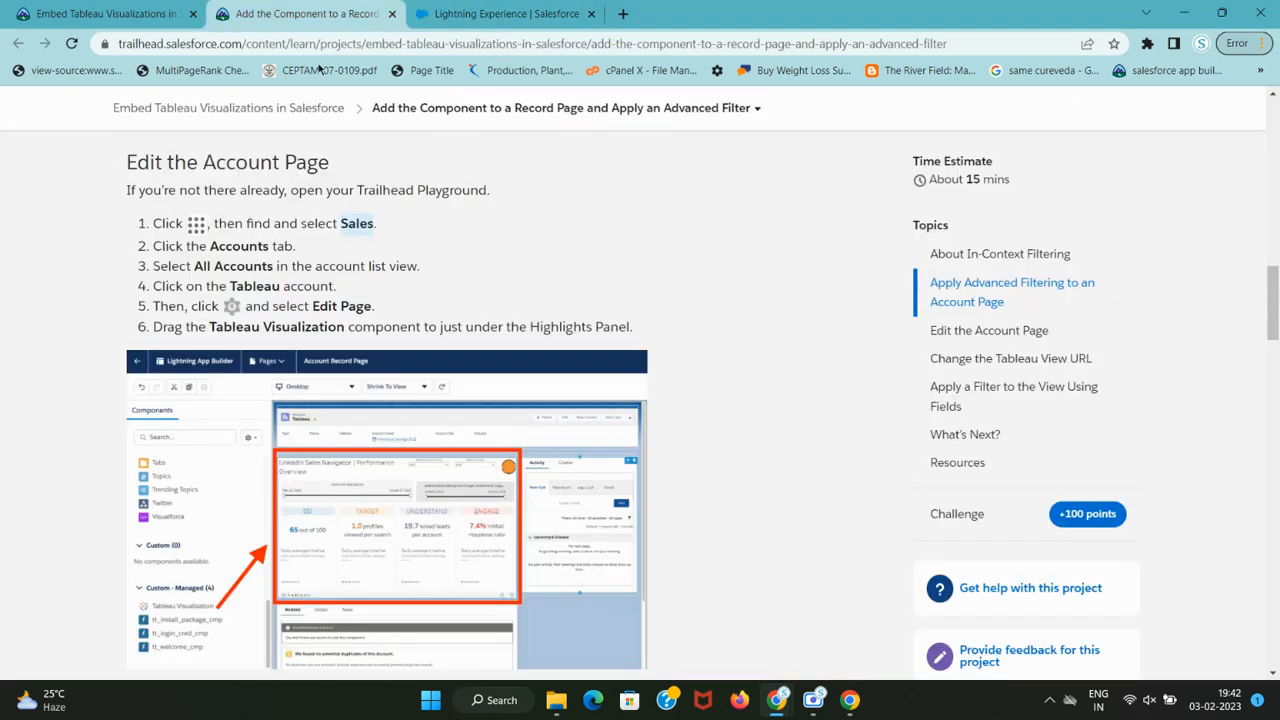
pyautogui.doubleClick(226, 246)
pyautogui.click(482, 13)
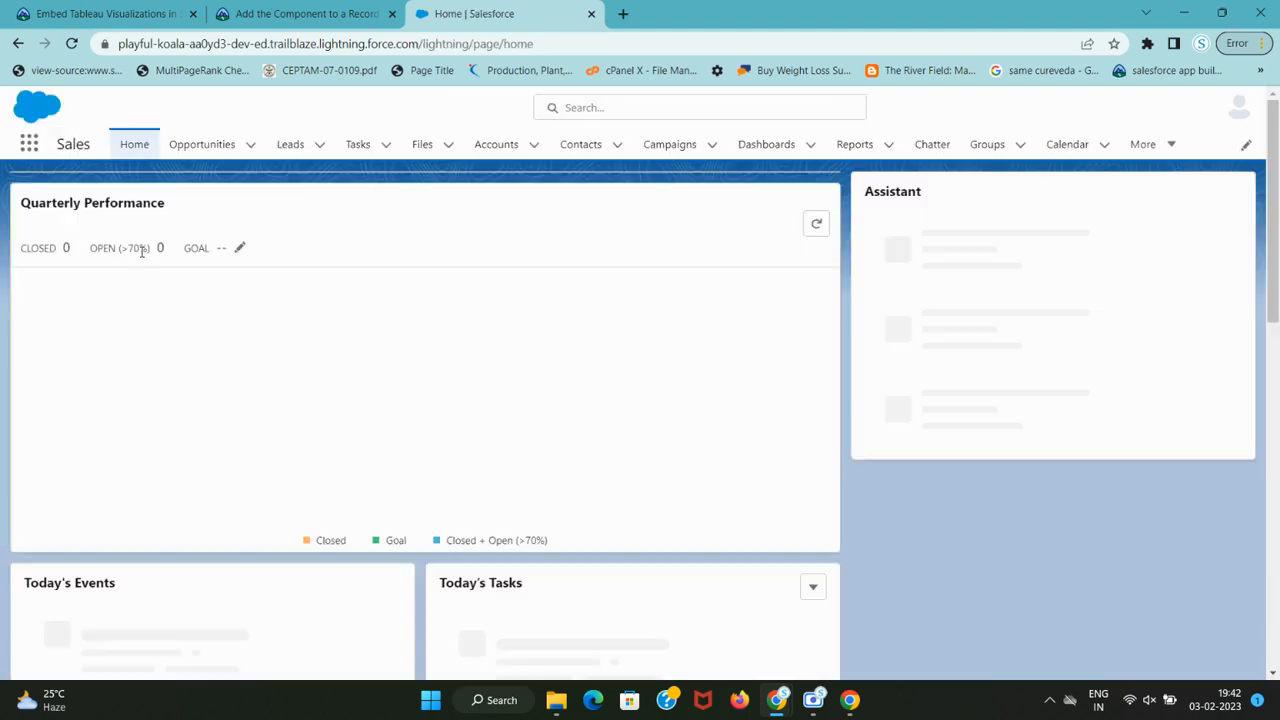
pyautogui.click(272, 13)
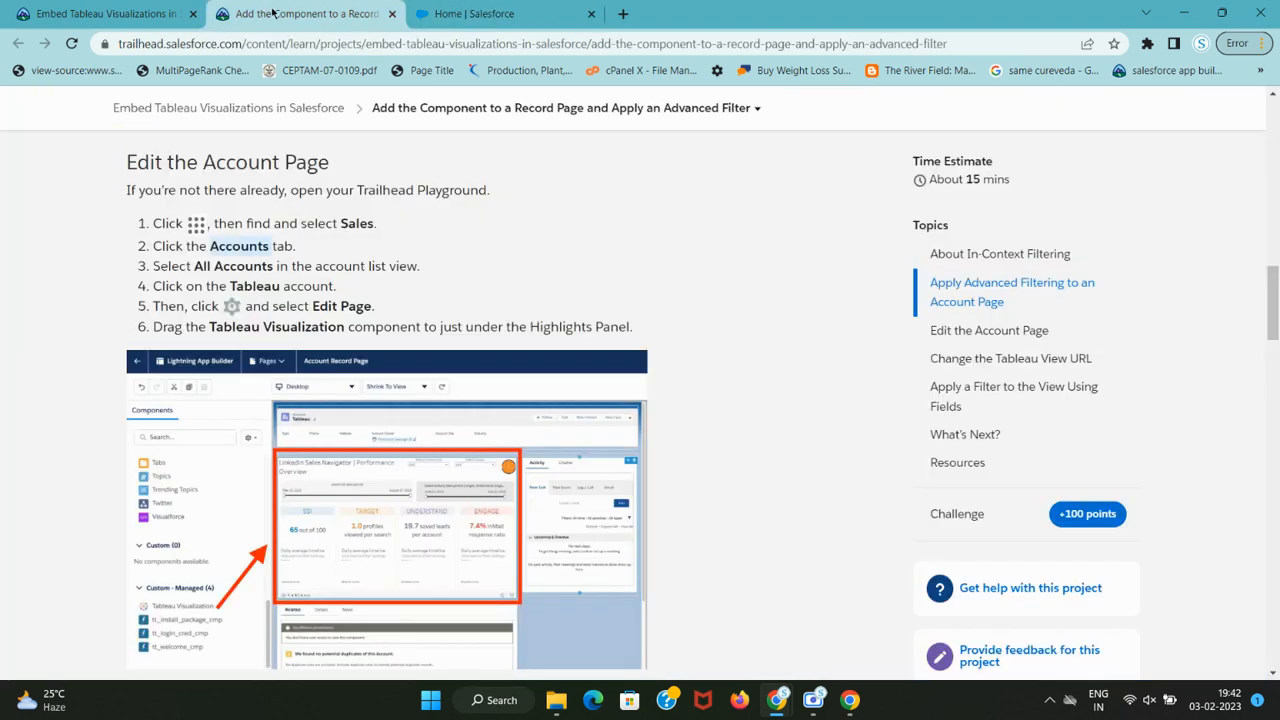
pyautogui.click(507, 16)
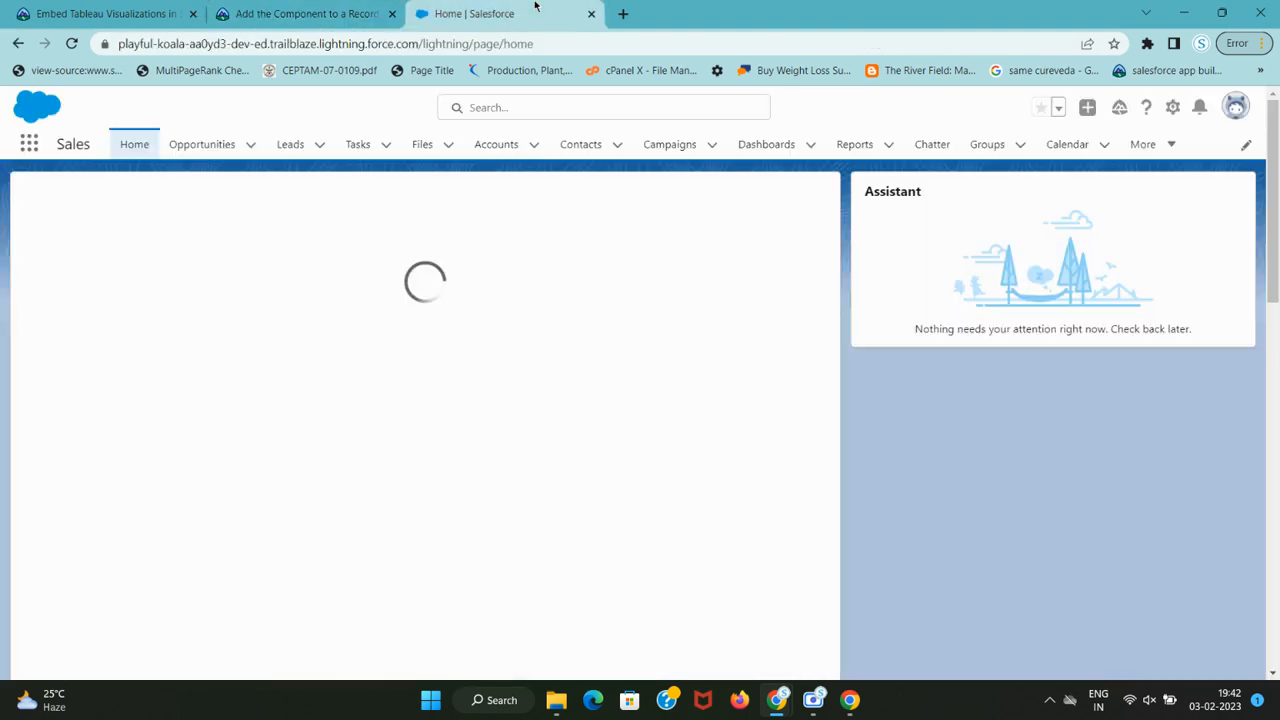
pyautogui.click(496, 147)
# - Switch the account list to the All Accounts list view, as the project instructions ask
pyautogui.click(285, 8)
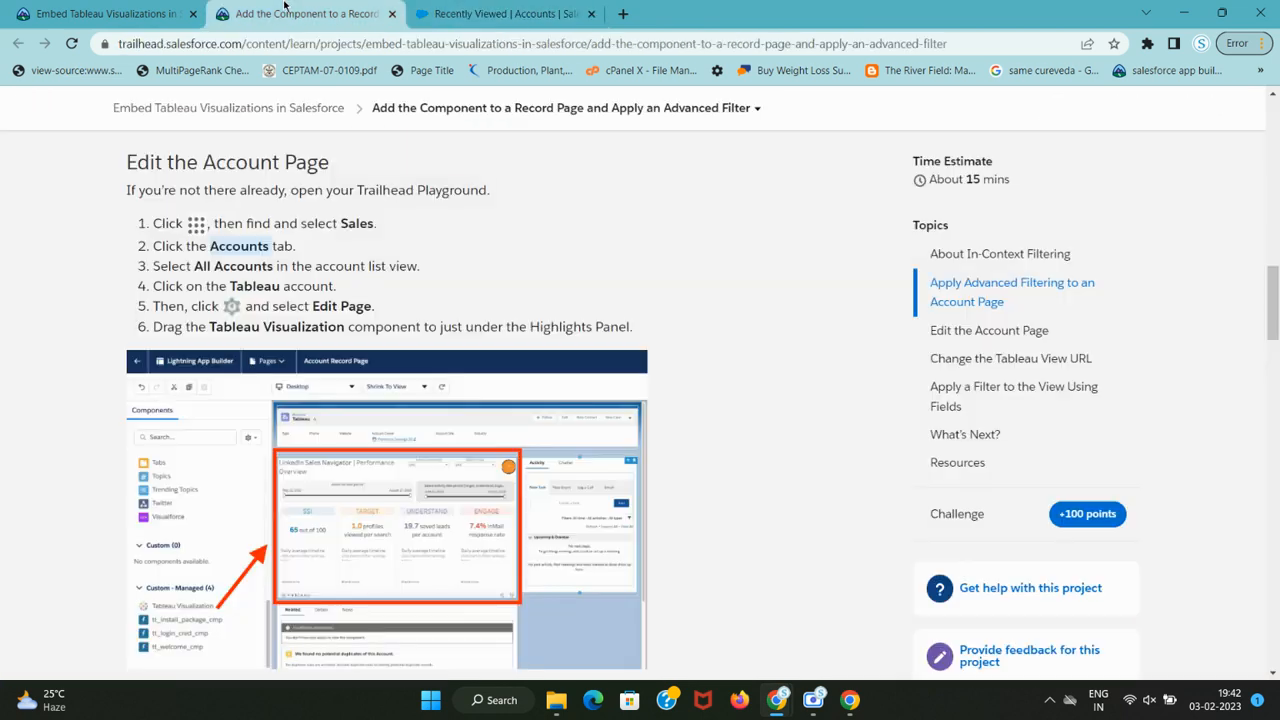
pyautogui.click(470, 8)
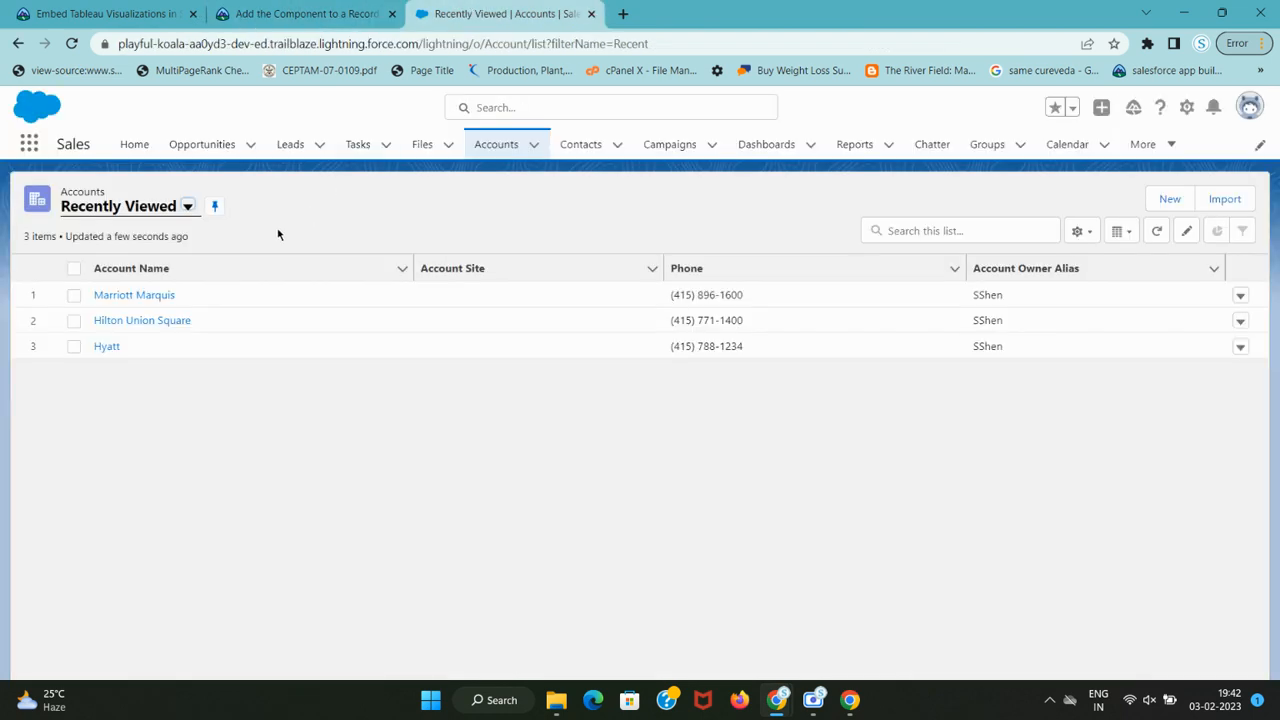
pyautogui.click(185, 206)
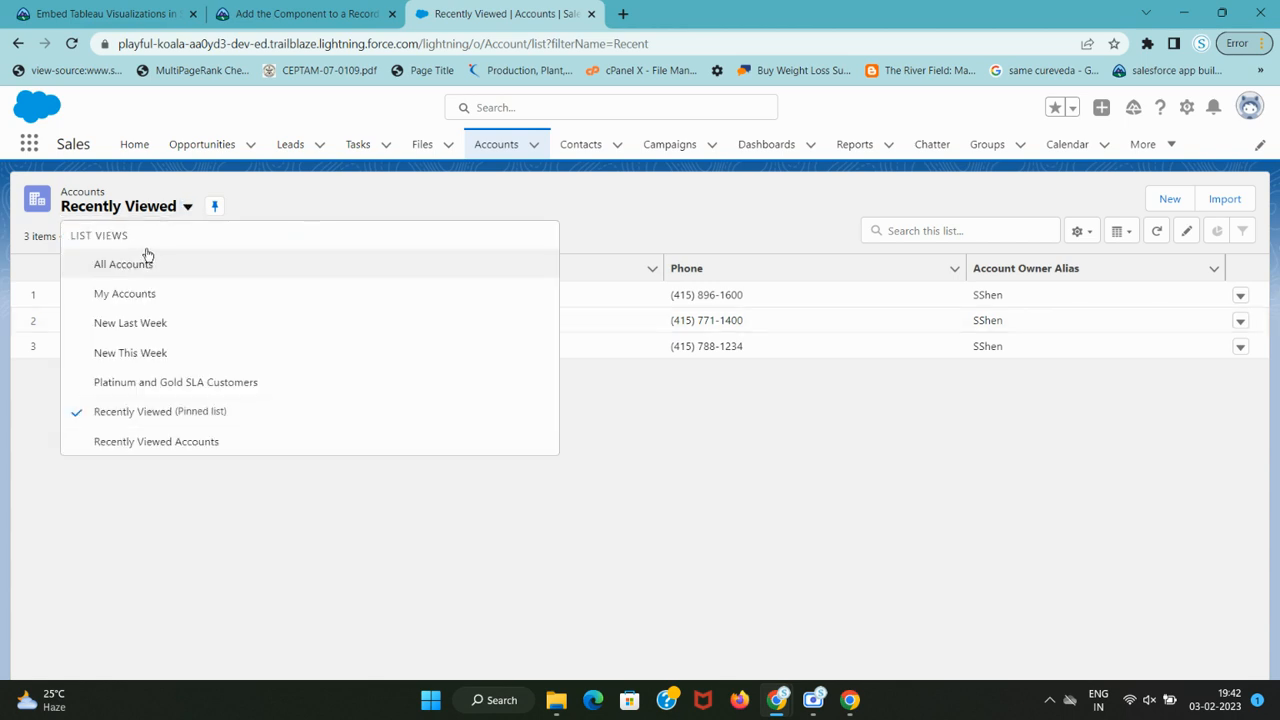
pyautogui.click(134, 262)
# - Copy the account name Tableau from the instructions, find it in the account list and open that account
pyautogui.click(308, 8)
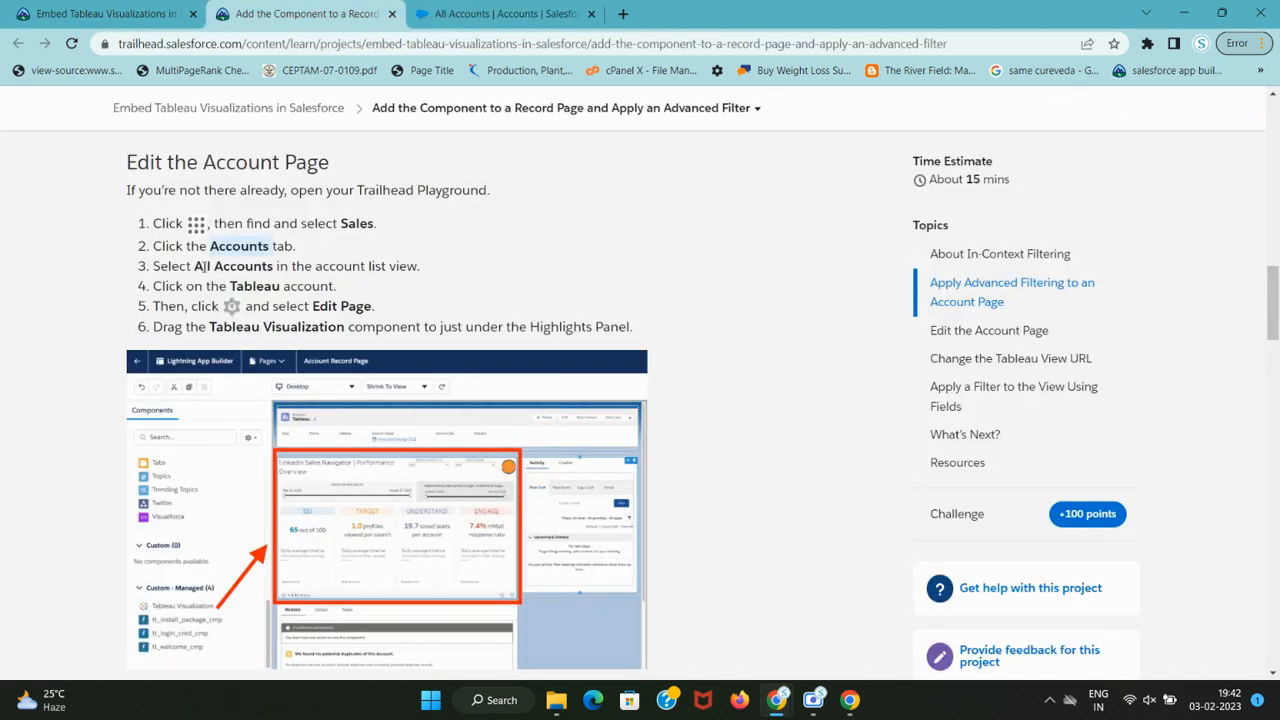
pyautogui.doubleClick(244, 286)
pyautogui.hotkey('ctrl', 'c')
pyautogui.click(505, 13)
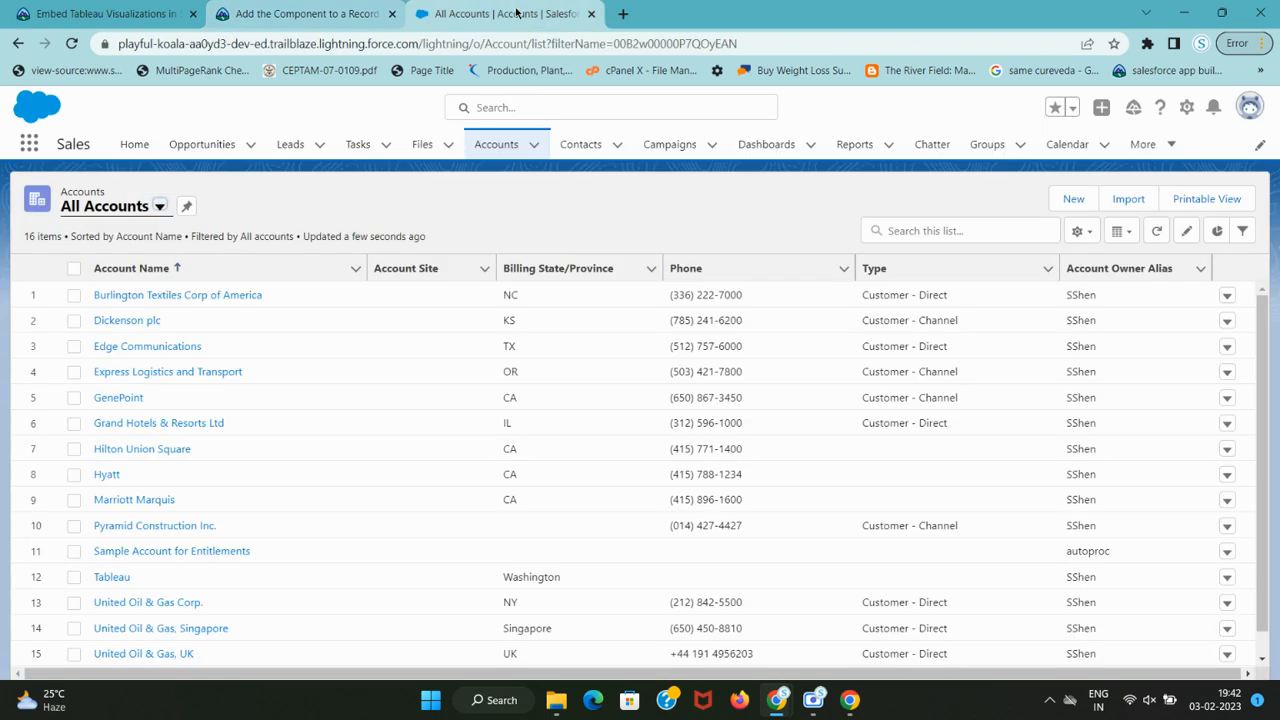
pyautogui.hotkey('ctrl', 'f')
pyautogui.hotkey('ctrl', 'v')
pyautogui.click(112, 576)
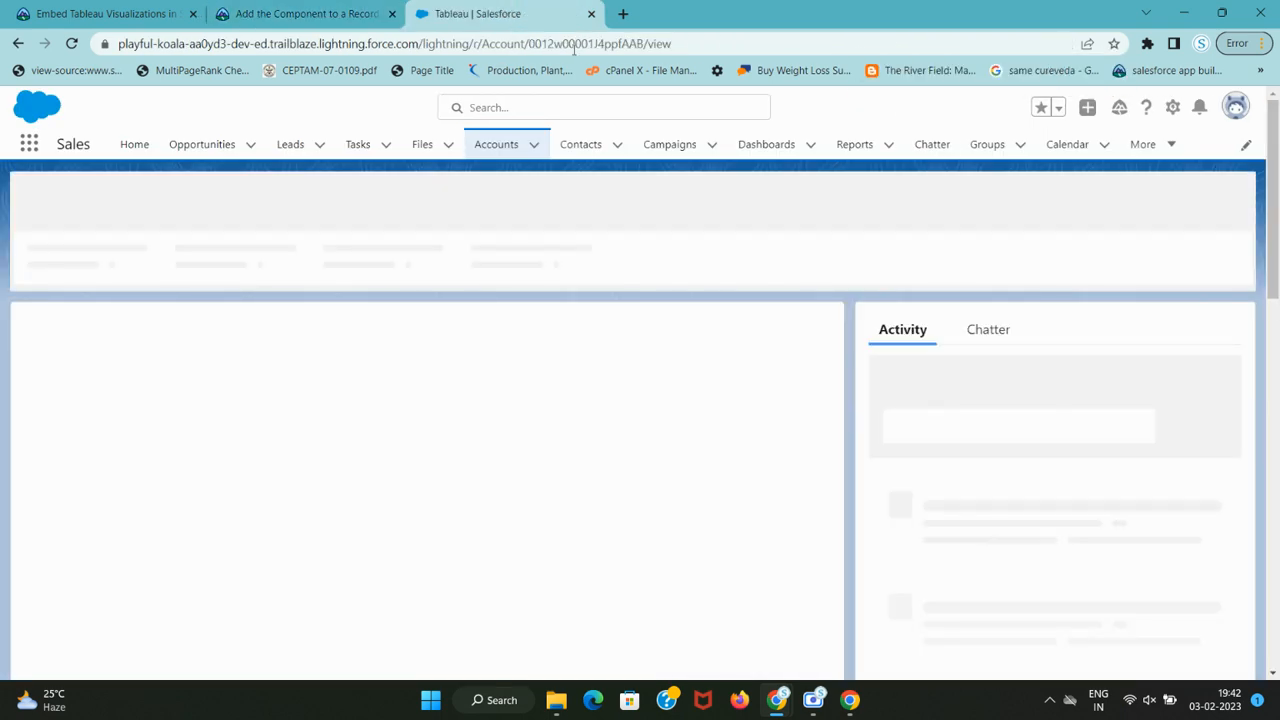
# - Open the Tableau account's record page for editing with the Edit Page option
pyautogui.click(342, 8)
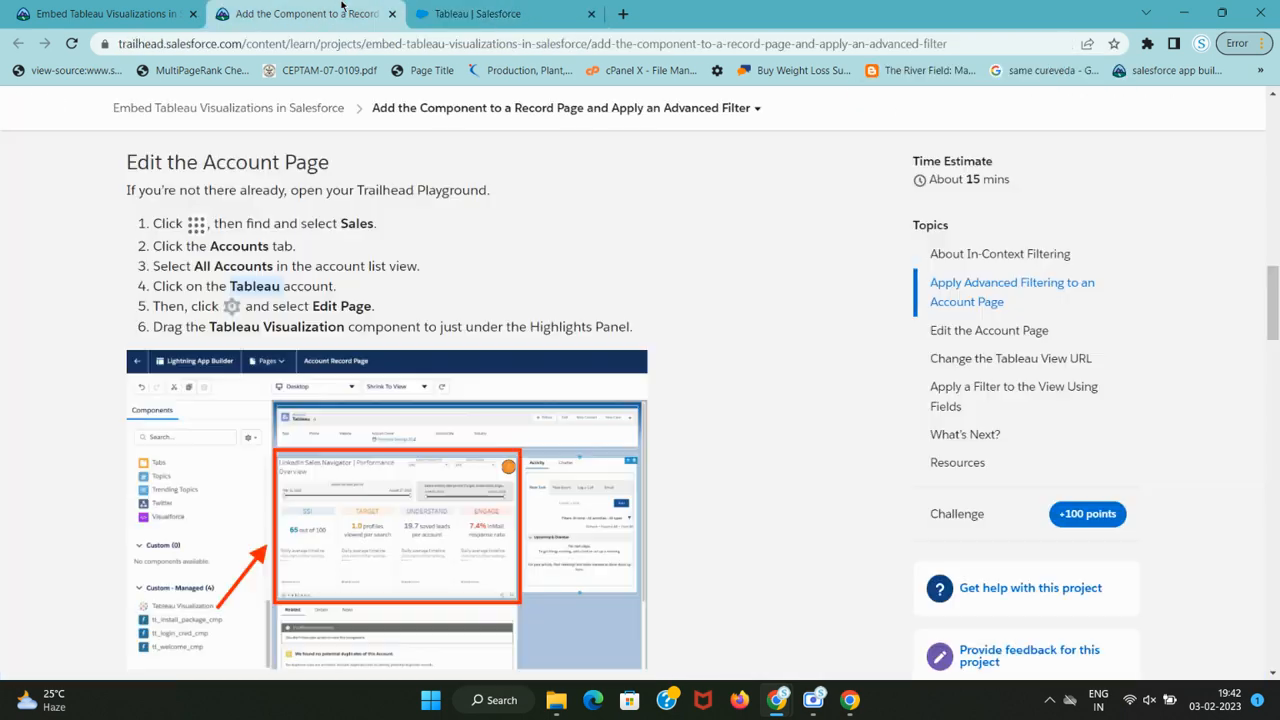
pyautogui.moveTo(314, 306); pyautogui.dragTo(374, 307)
pyautogui.click(505, 13)
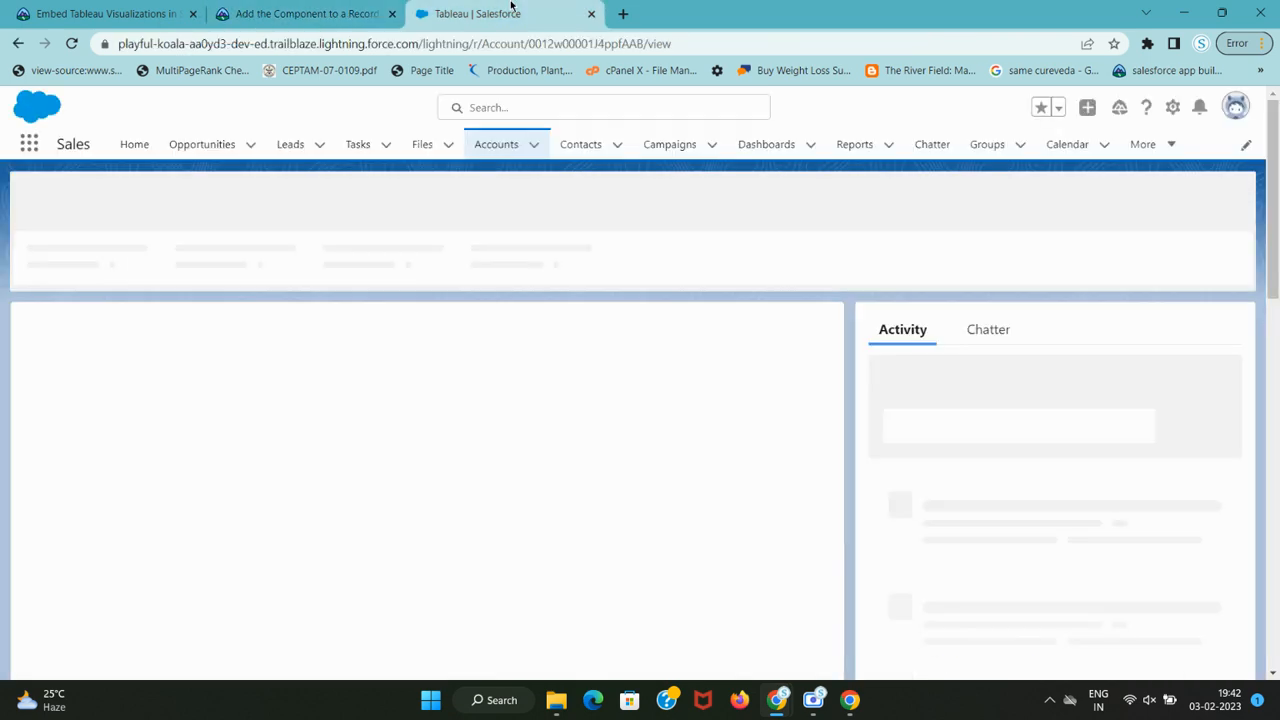
pyautogui.click(1172, 107)
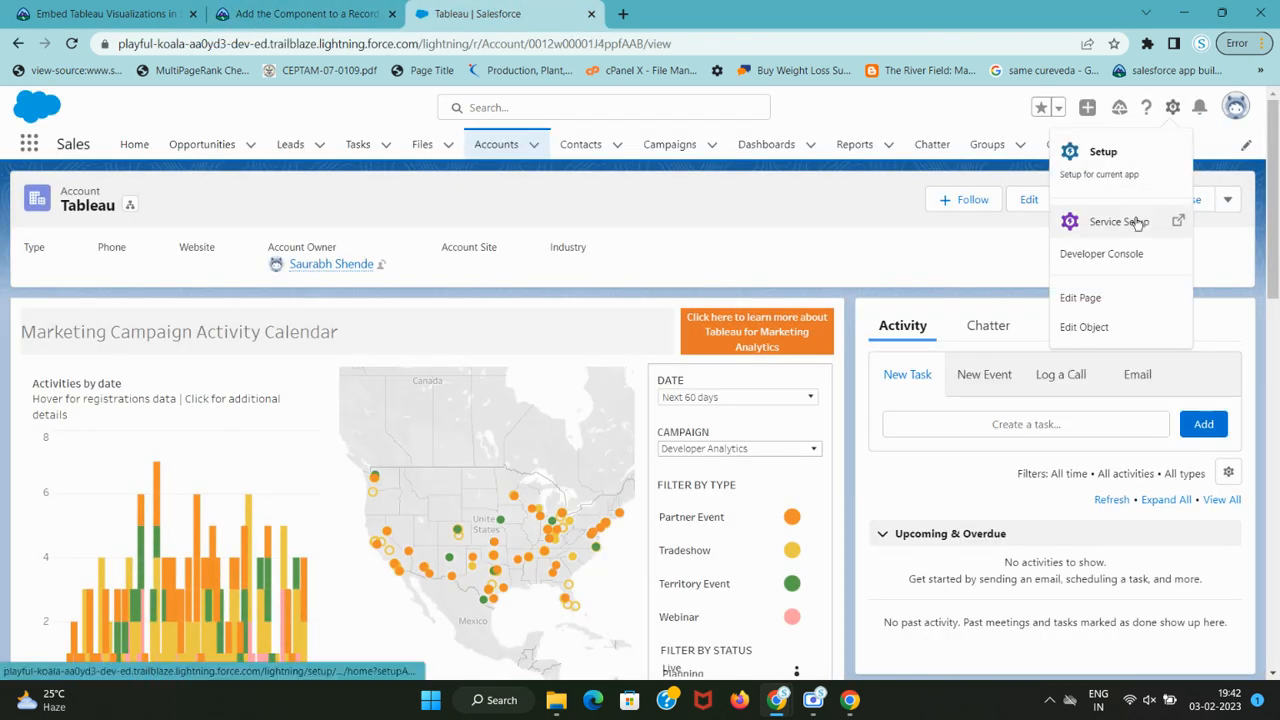
pyautogui.click(1097, 302)
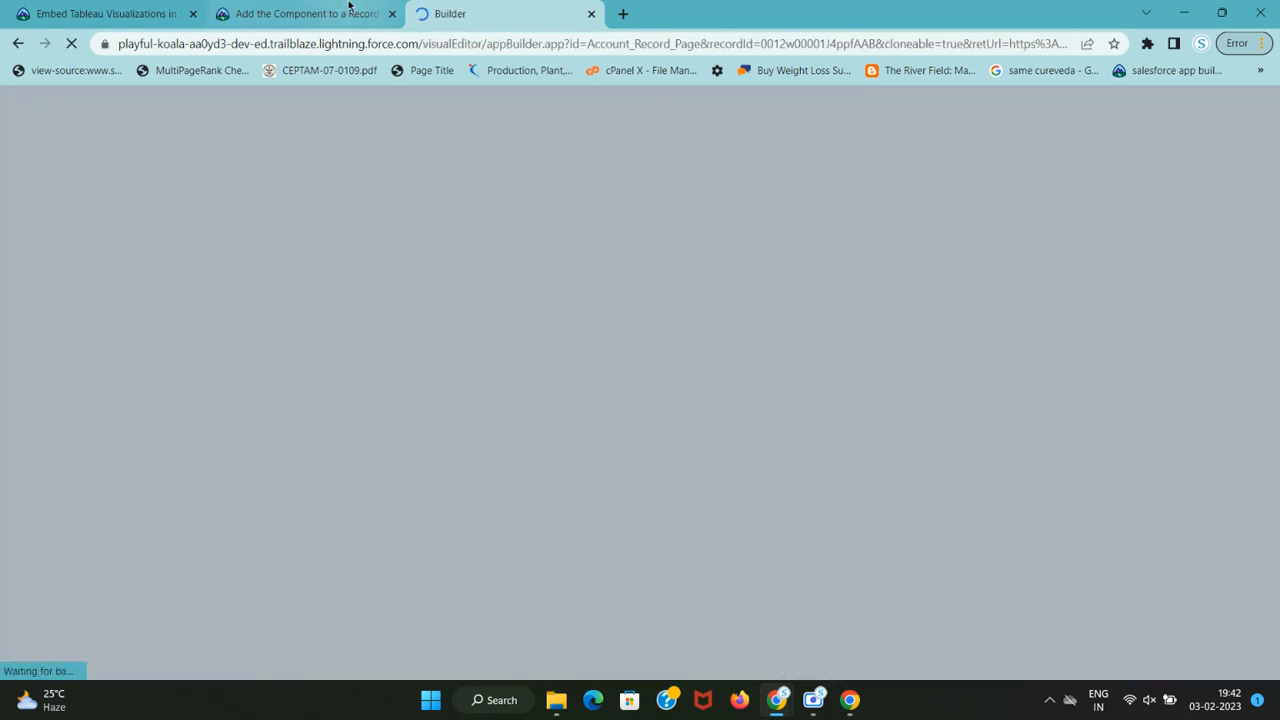
# - Remove the existing Tableau Visualization component from the Account Record Page
pyautogui.click(349, 5)
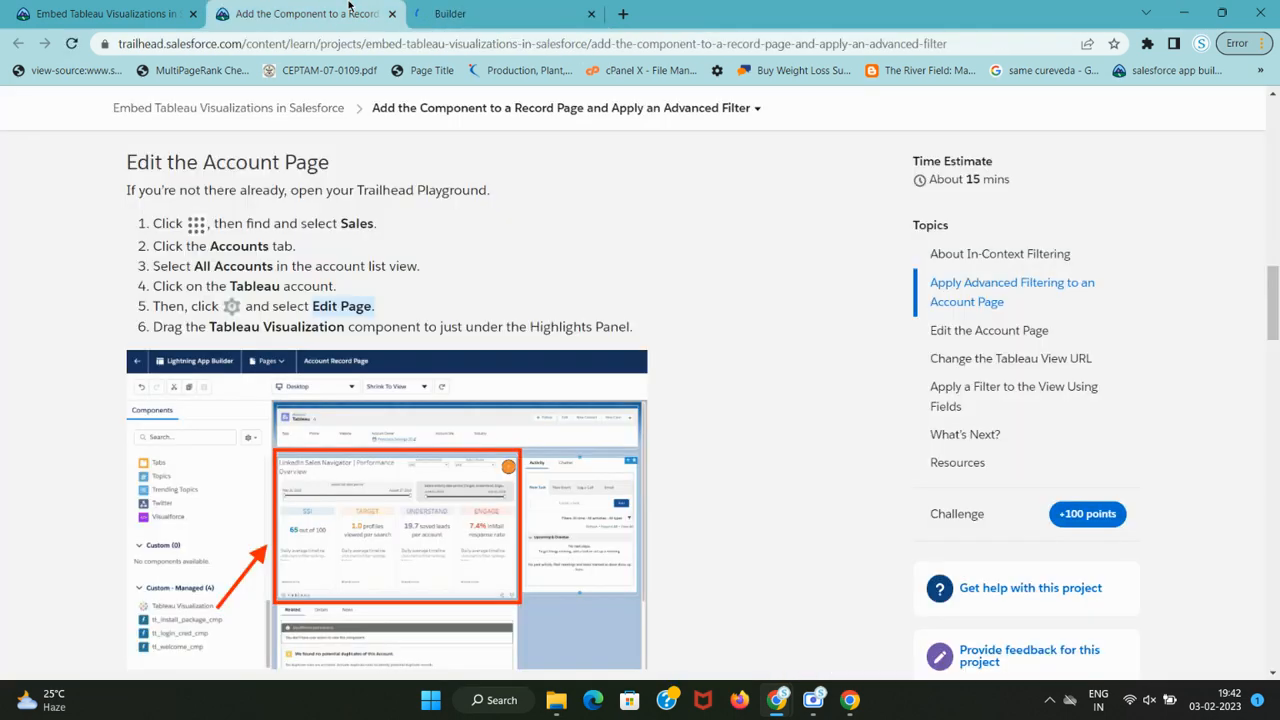
pyautogui.click(512, 5)
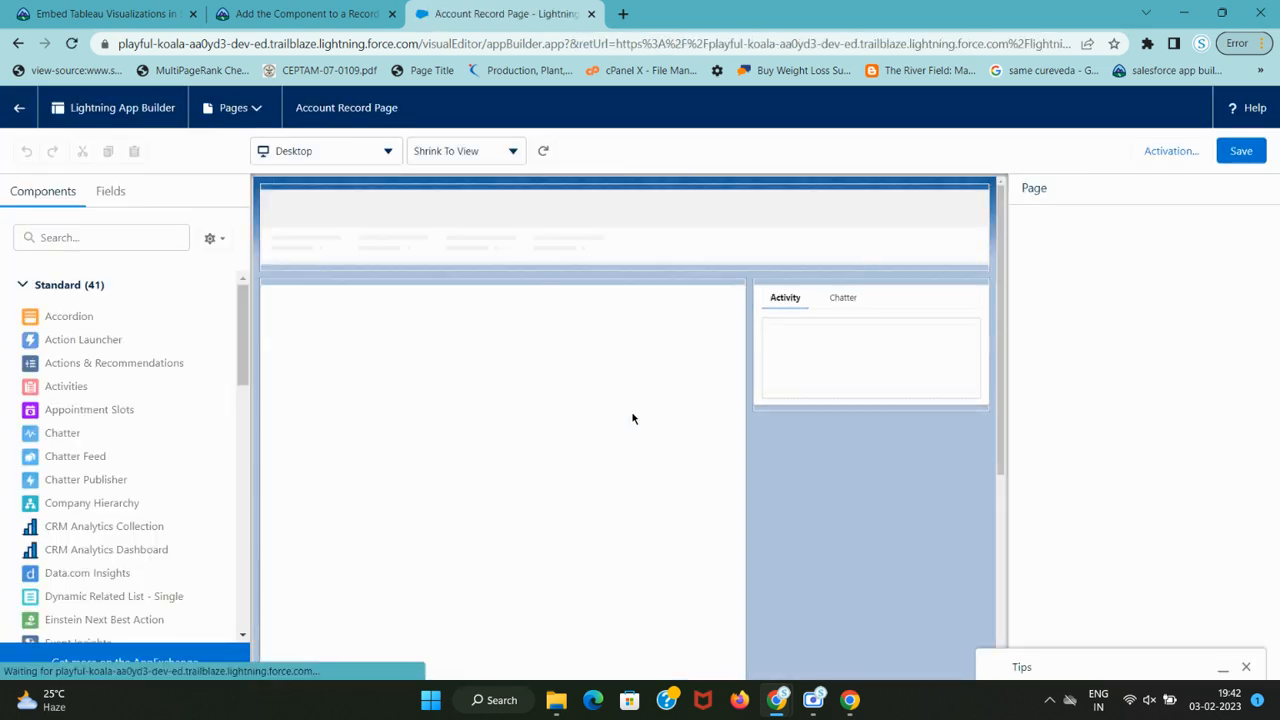
pyautogui.click(729, 268)
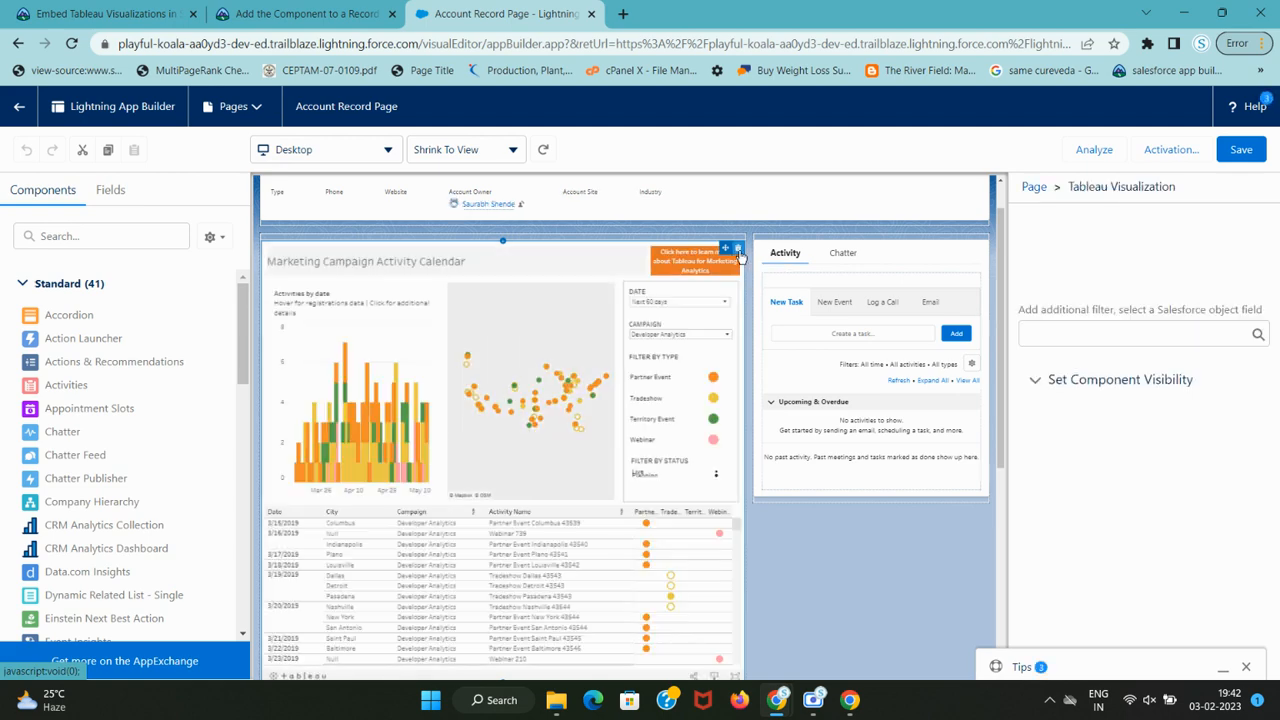
# - Find the Tableau Visualization component using its name copied from the instructions and place it just under the Highlights Panel
pyautogui.click(300, 16)
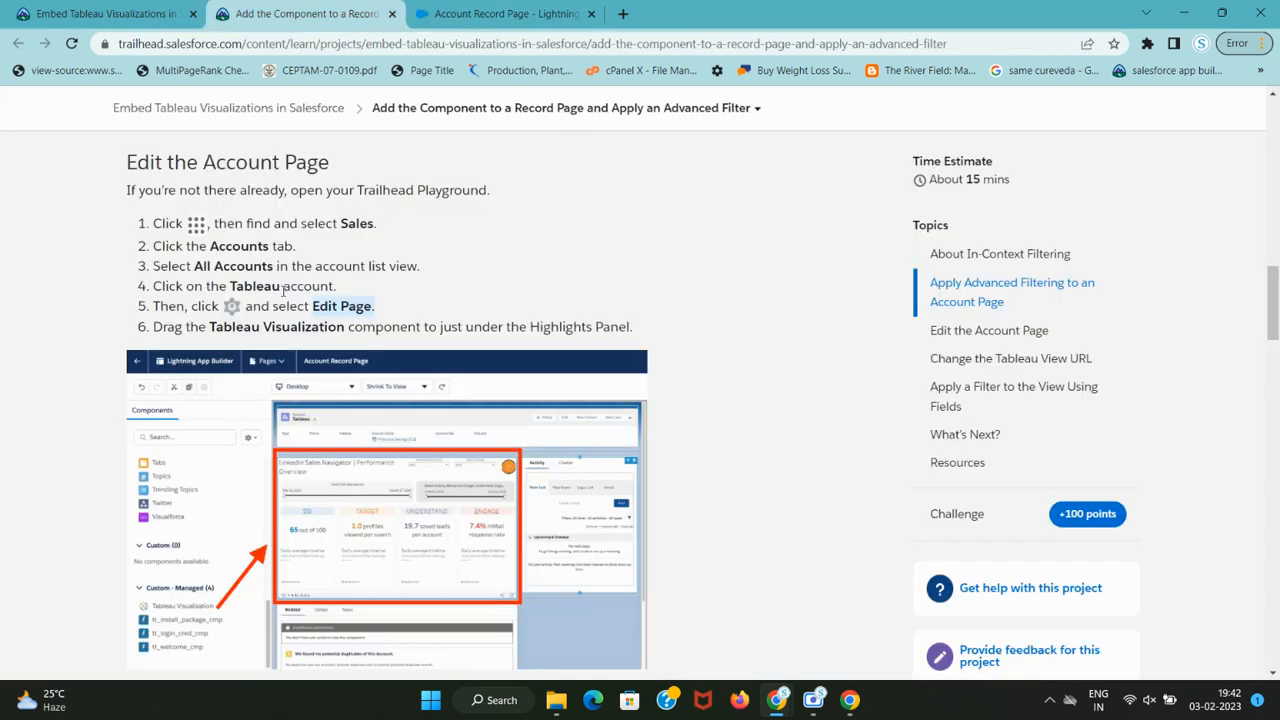
pyautogui.moveTo(212, 327); pyautogui.dragTo(357, 327)
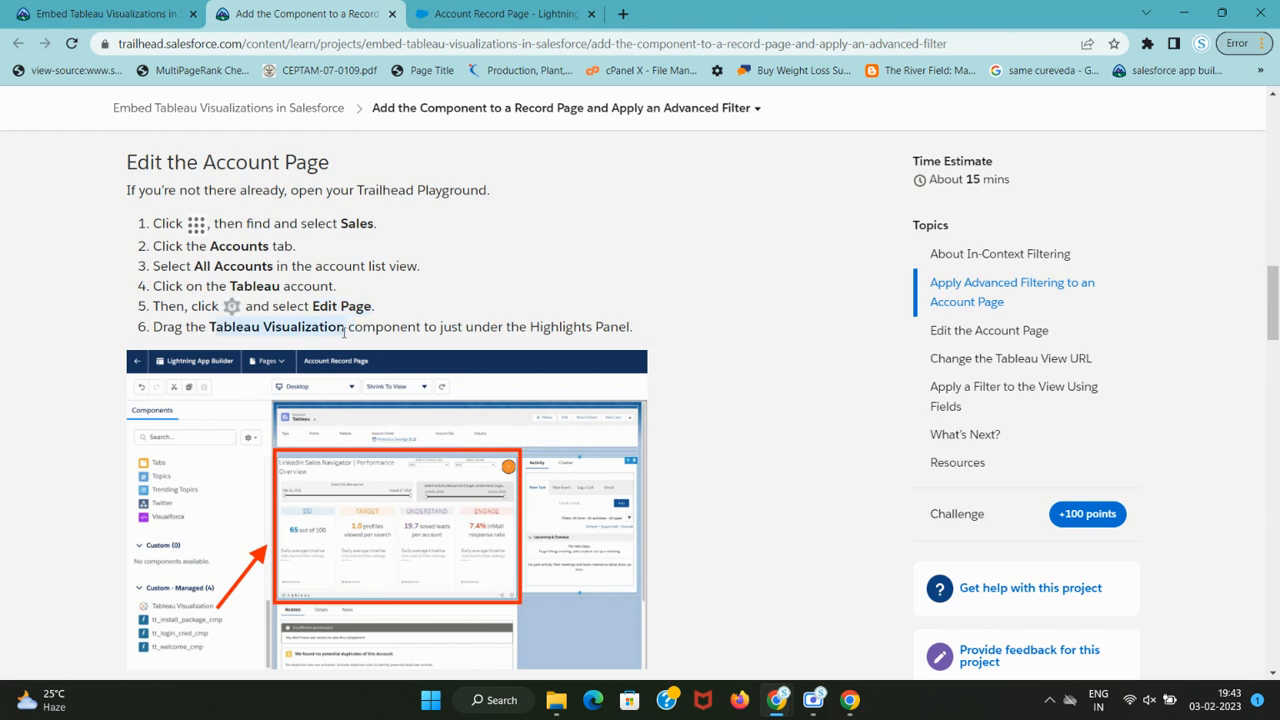
pyautogui.hotkey('ctrl', 'c')
pyautogui.click(500, 14)
pyautogui.click(151, 235)
pyautogui.hotkey('ctrl', 'v')
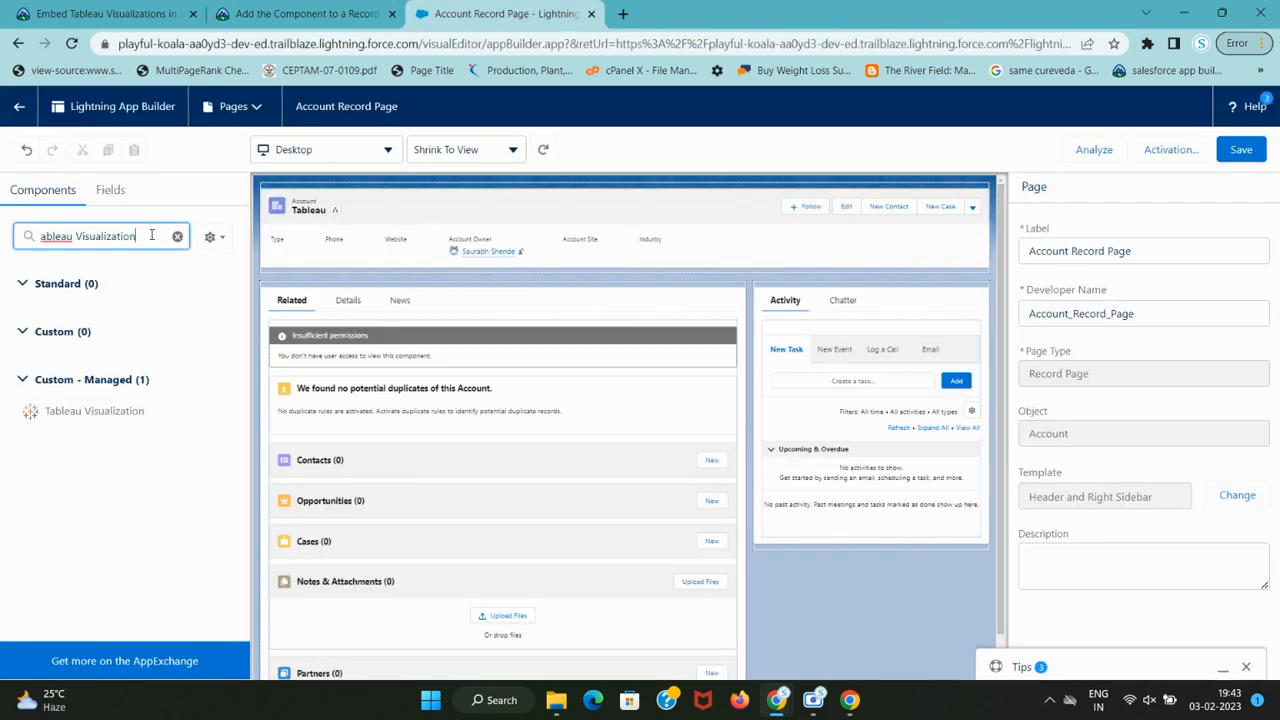
pyautogui.moveTo(78, 418); pyautogui.dragTo(394, 290)
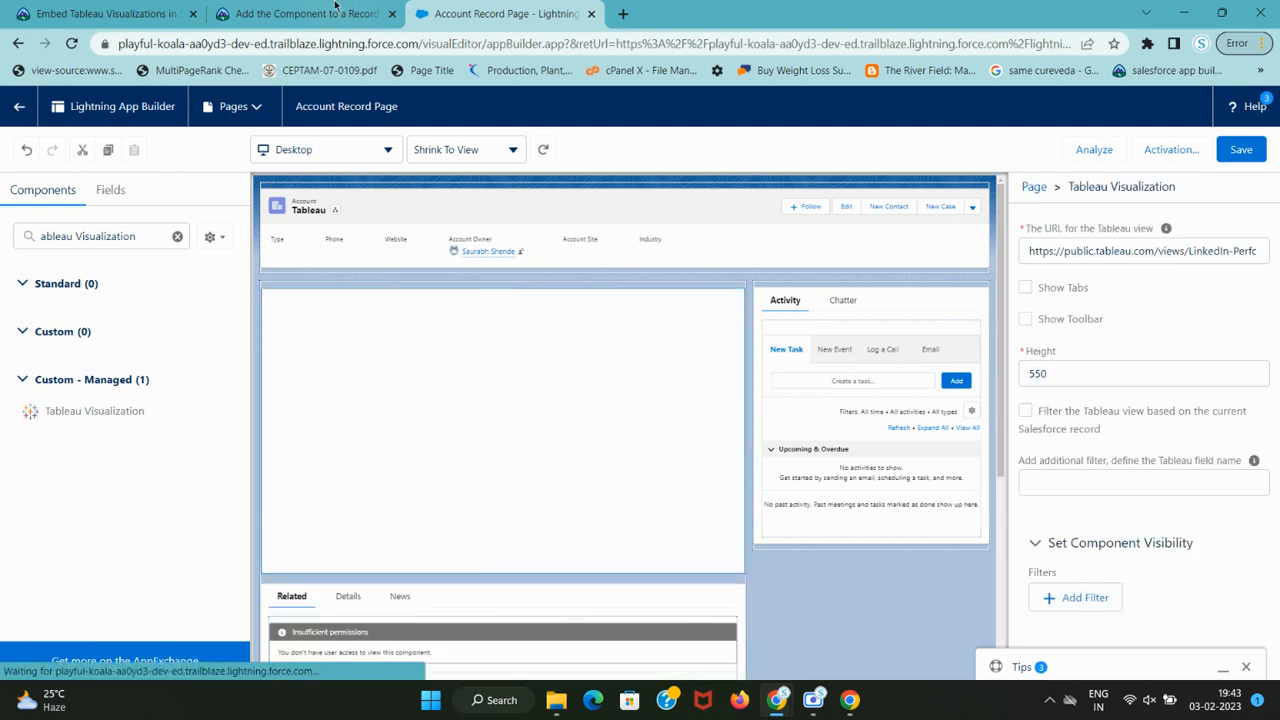
# - Replace the Tableau Visualization component's view URL with the MarketingActivityCalendar URL copied from the Trailhead instructions
pyautogui.hotkey('ctrl', 'shift', 'Tab')
pyautogui.scroll(-2, 309, 353)
pyautogui.scroll(-2, 309, 353)
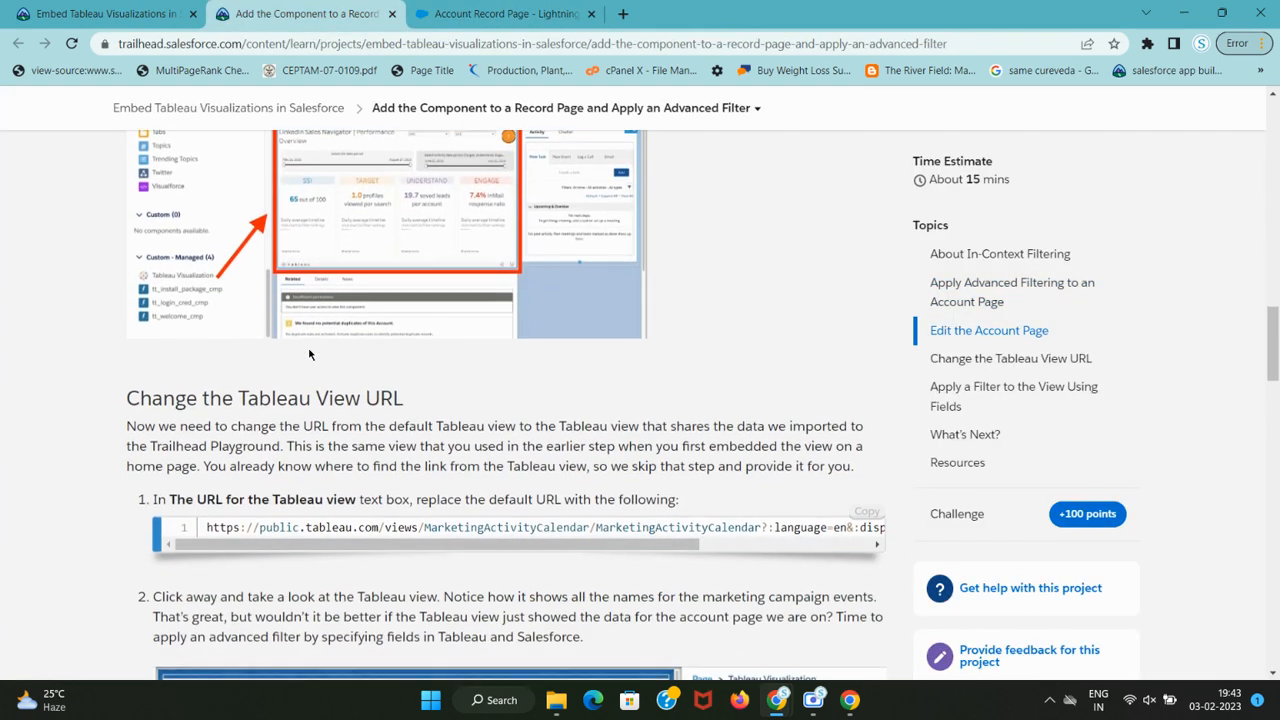
pyautogui.moveTo(202, 528); pyautogui.dragTo(860, 518)
pyautogui.hotkey('ctrl', 'a')
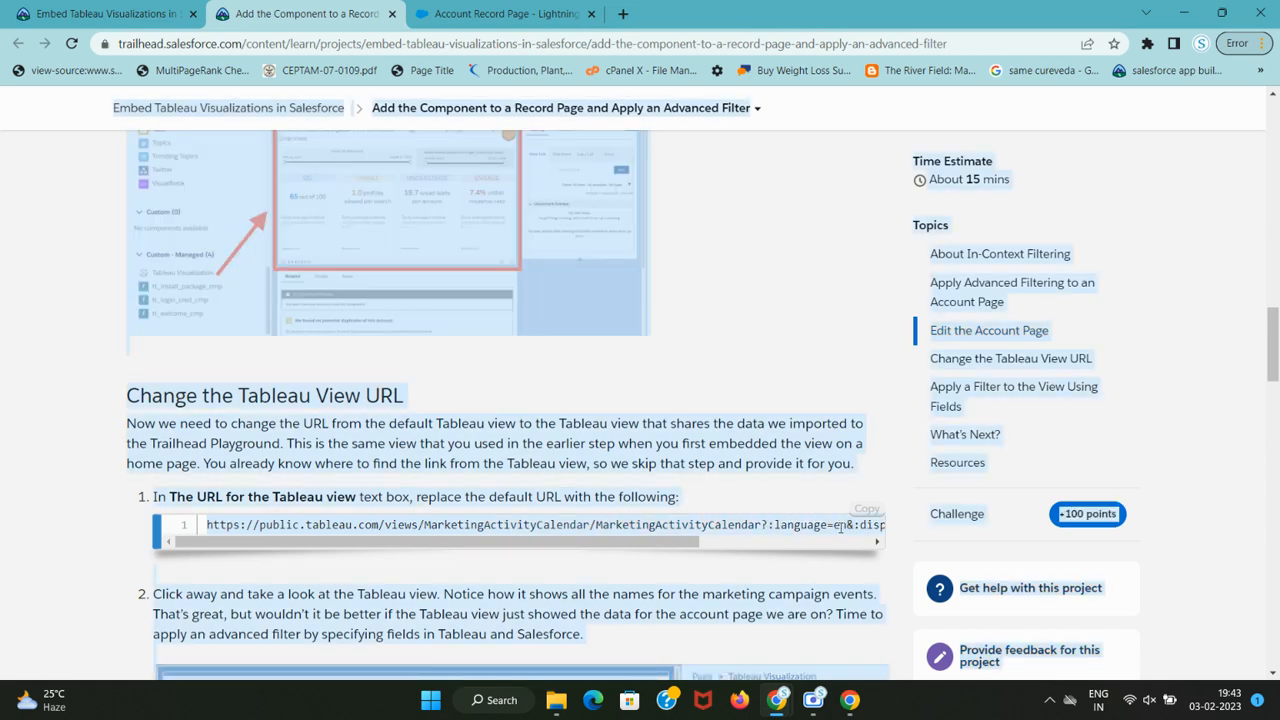
pyautogui.click(866, 510)
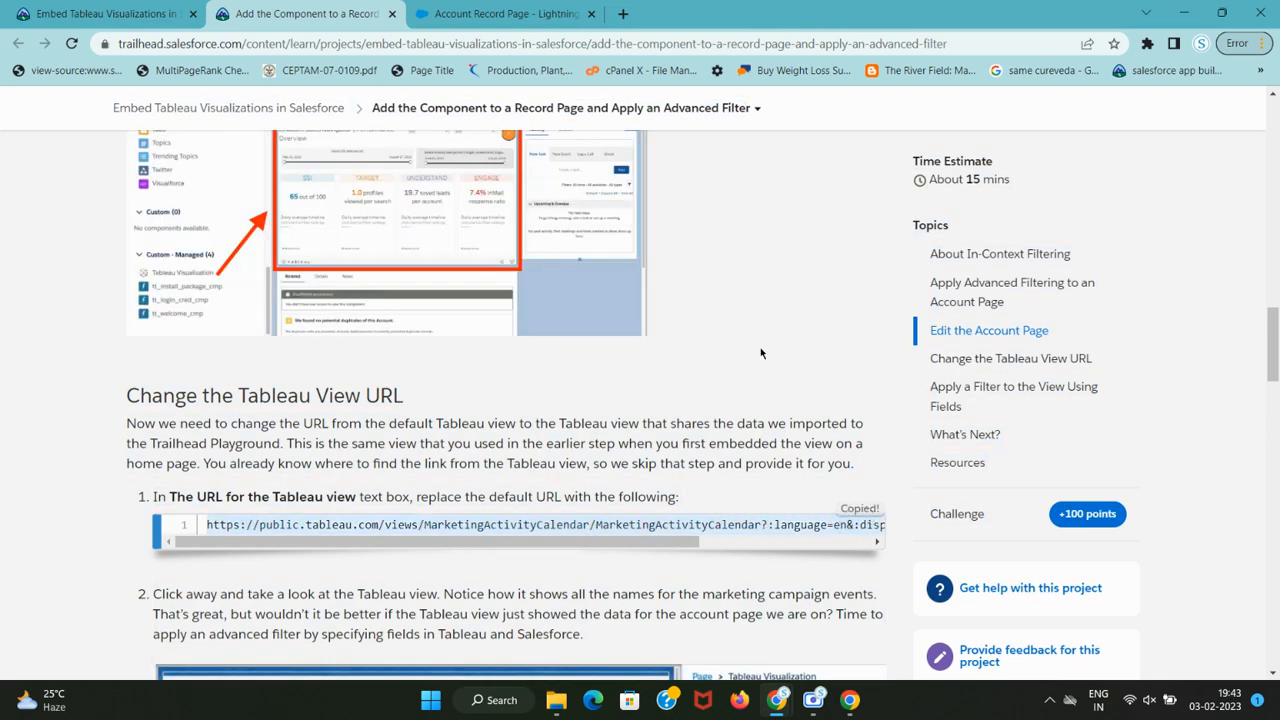
pyautogui.click(560, 13)
pyautogui.click(1110, 253)
pyautogui.hotkey('ctrl', 'a')
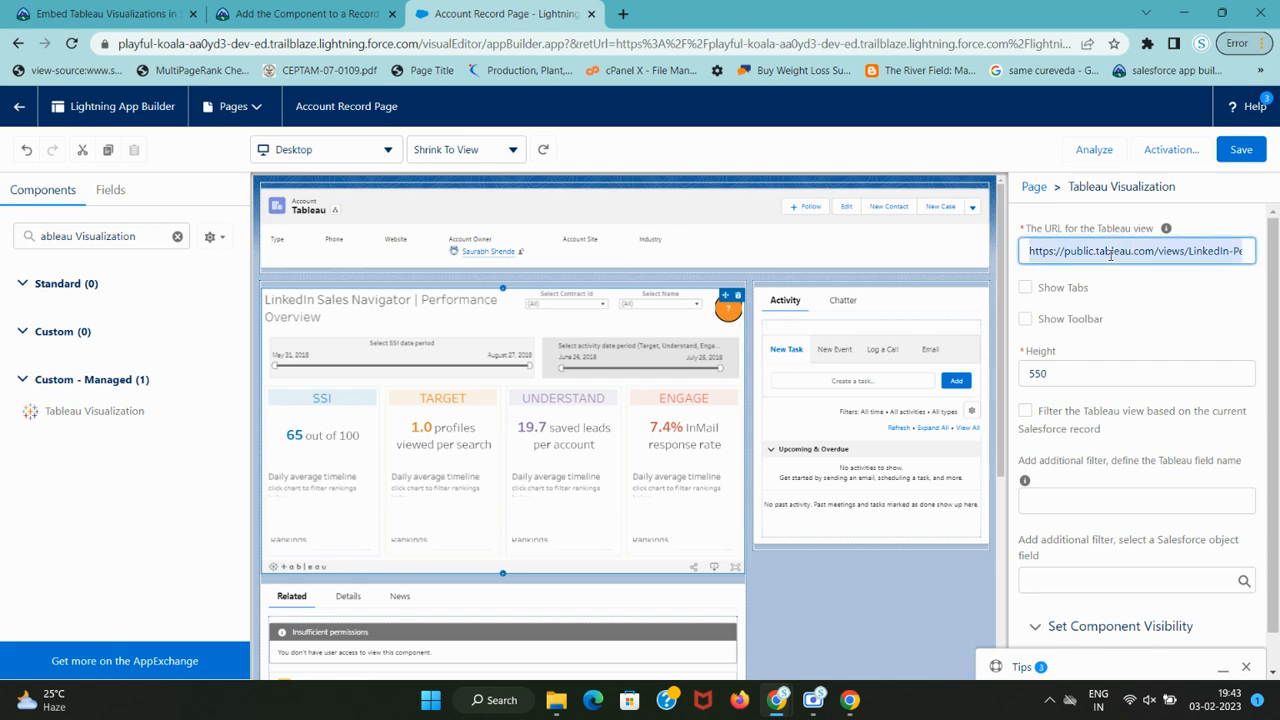
pyautogui.hotkey('ctrl', 'v')
pyautogui.click(300, 14)
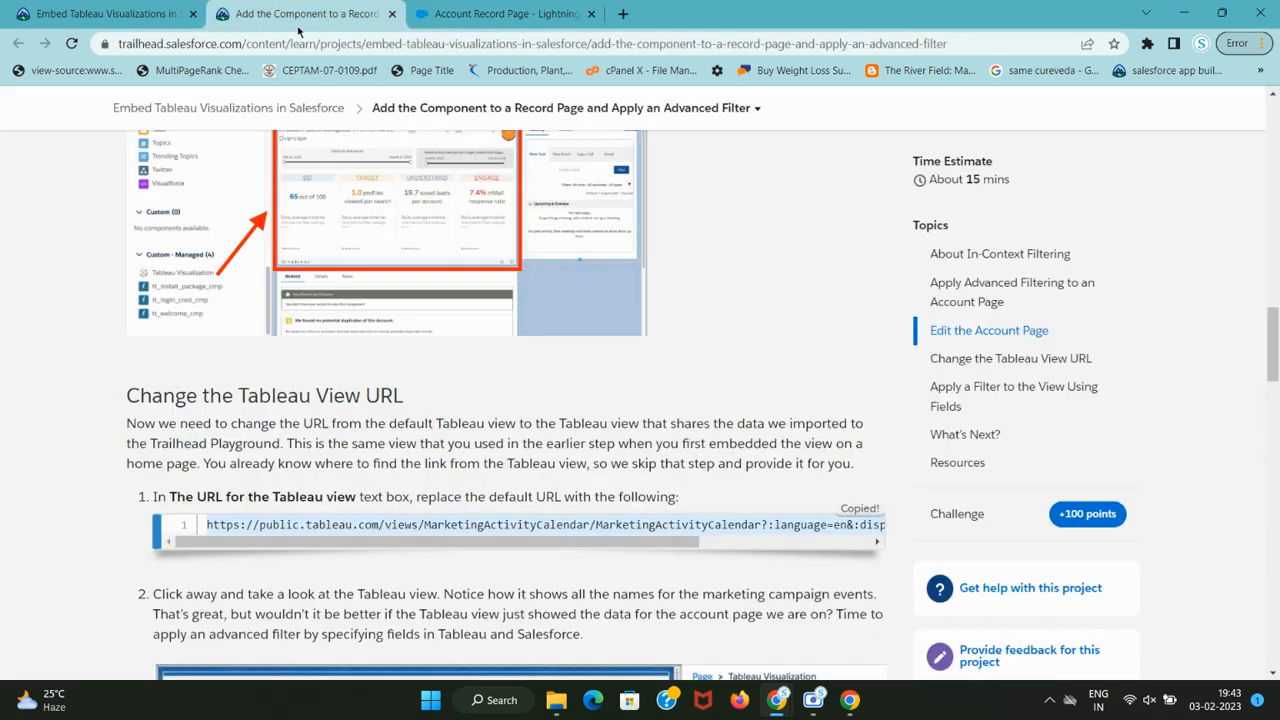
# - Review the Trailhead instructions for applying a filter to the view using fields and compare them with the component's filter settings
pyautogui.scroll(-4, 263, 378)
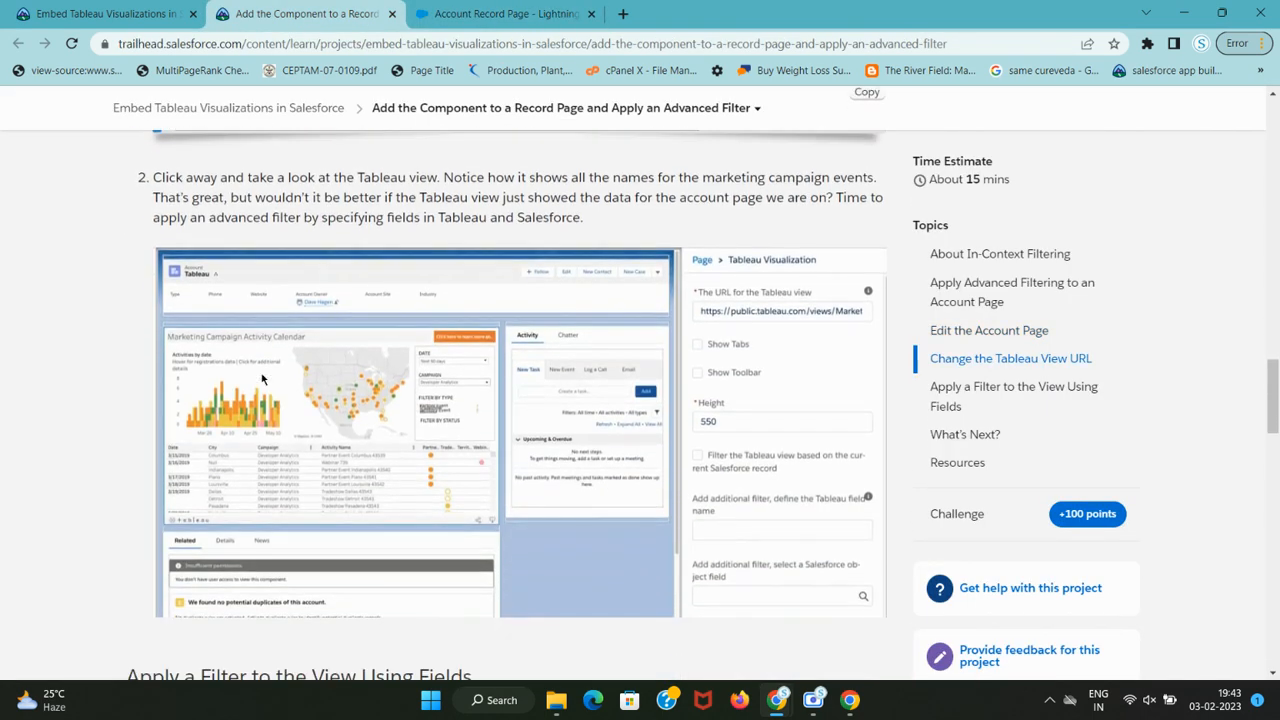
pyautogui.scroll(-3, 263, 378)
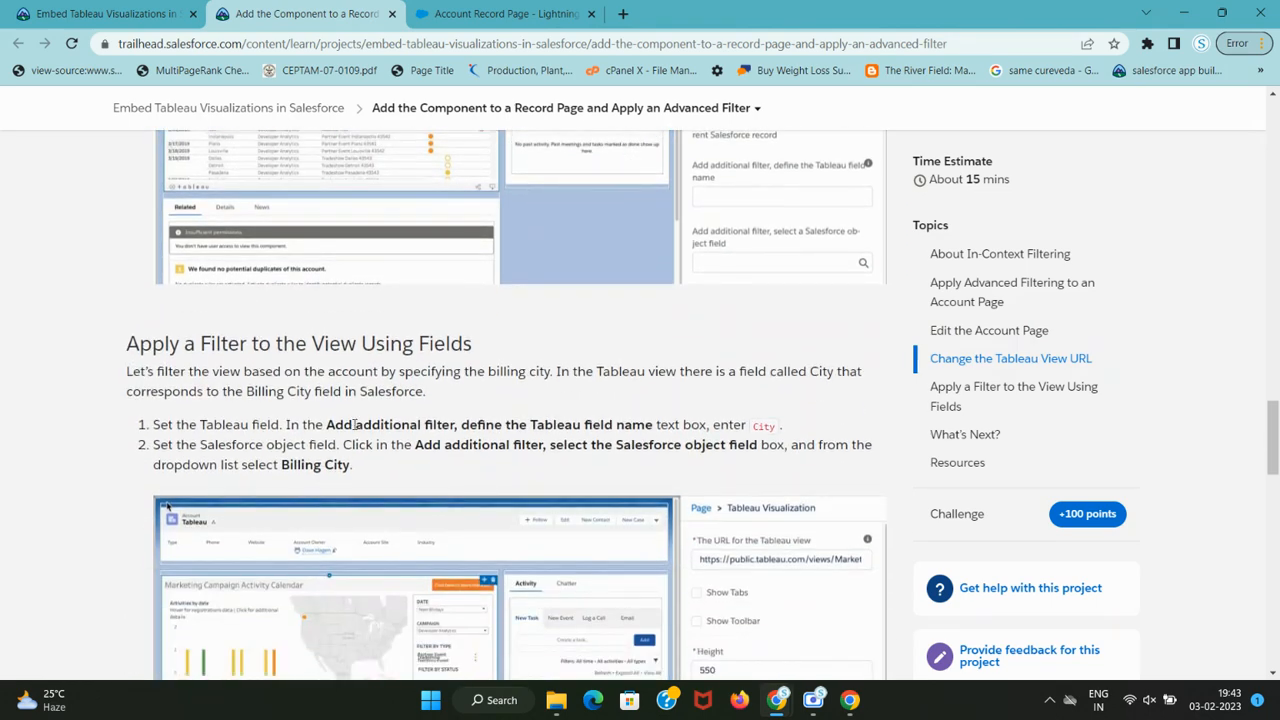
pyautogui.scroll(1, 340, 437)
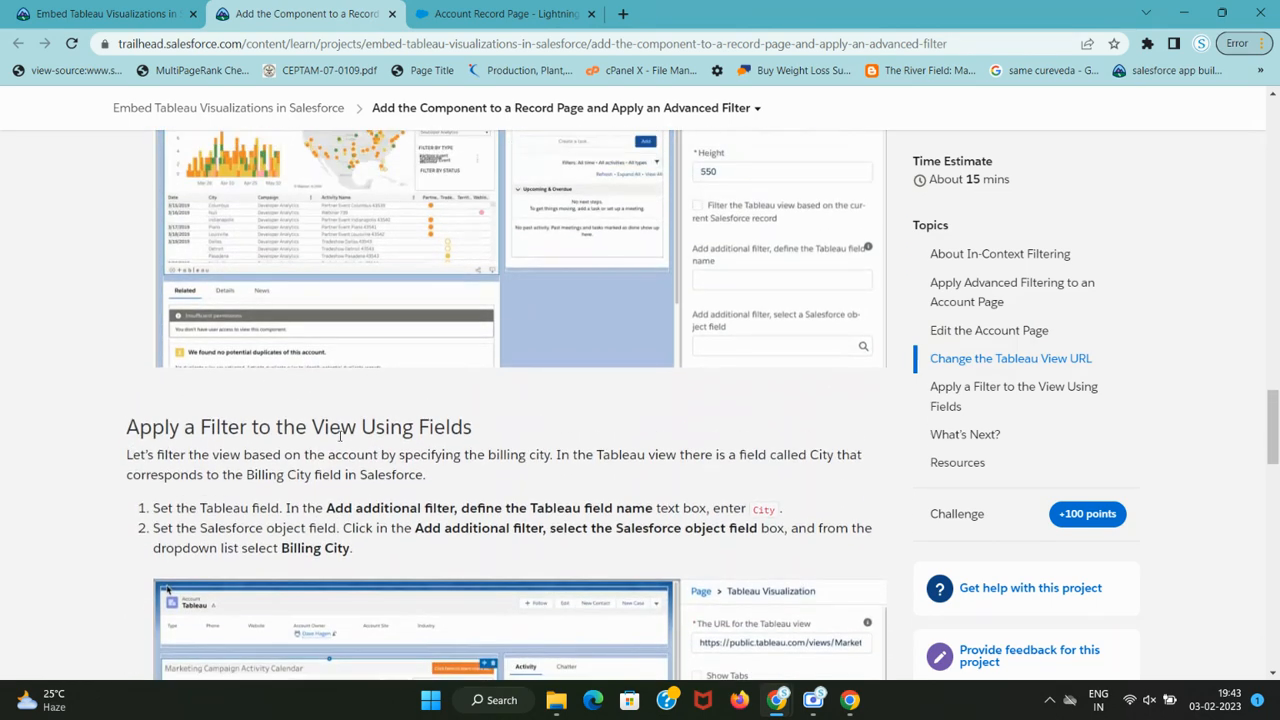
pyautogui.scroll(-2, 340, 437)
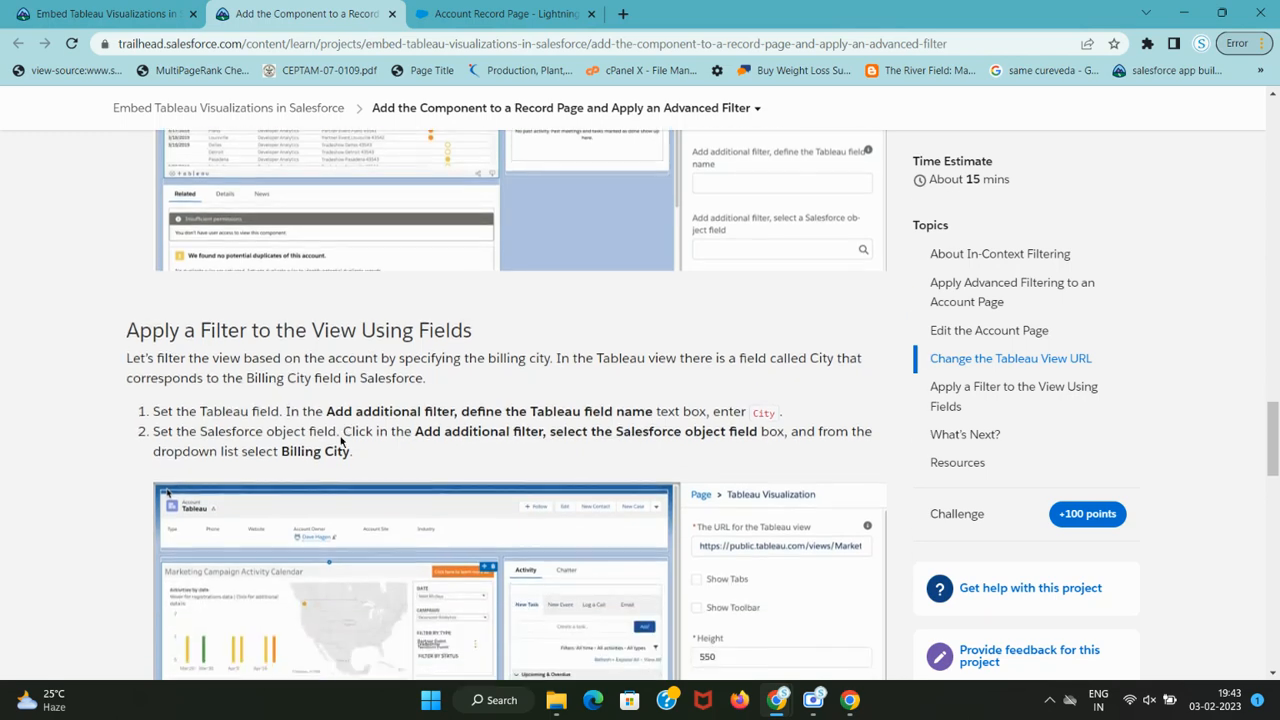
pyautogui.click(535, 14)
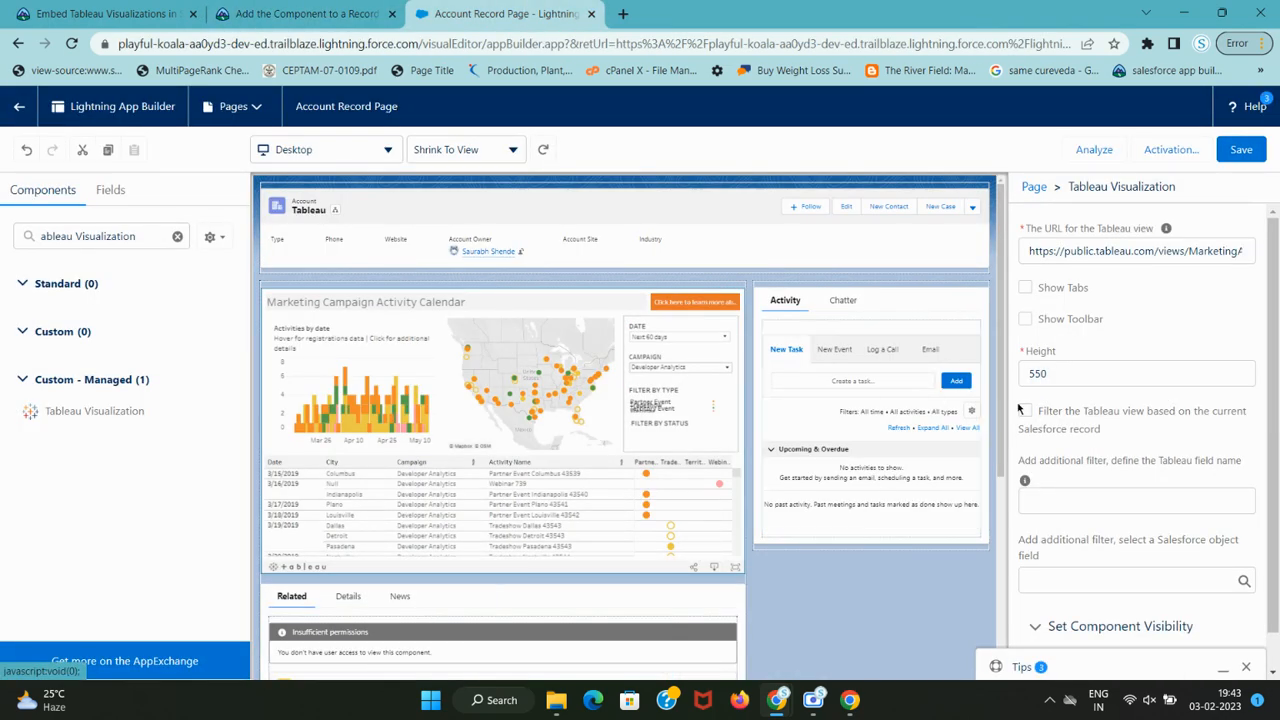
pyautogui.scroll(-1, 1076, 404)
pyautogui.click(295, 14)
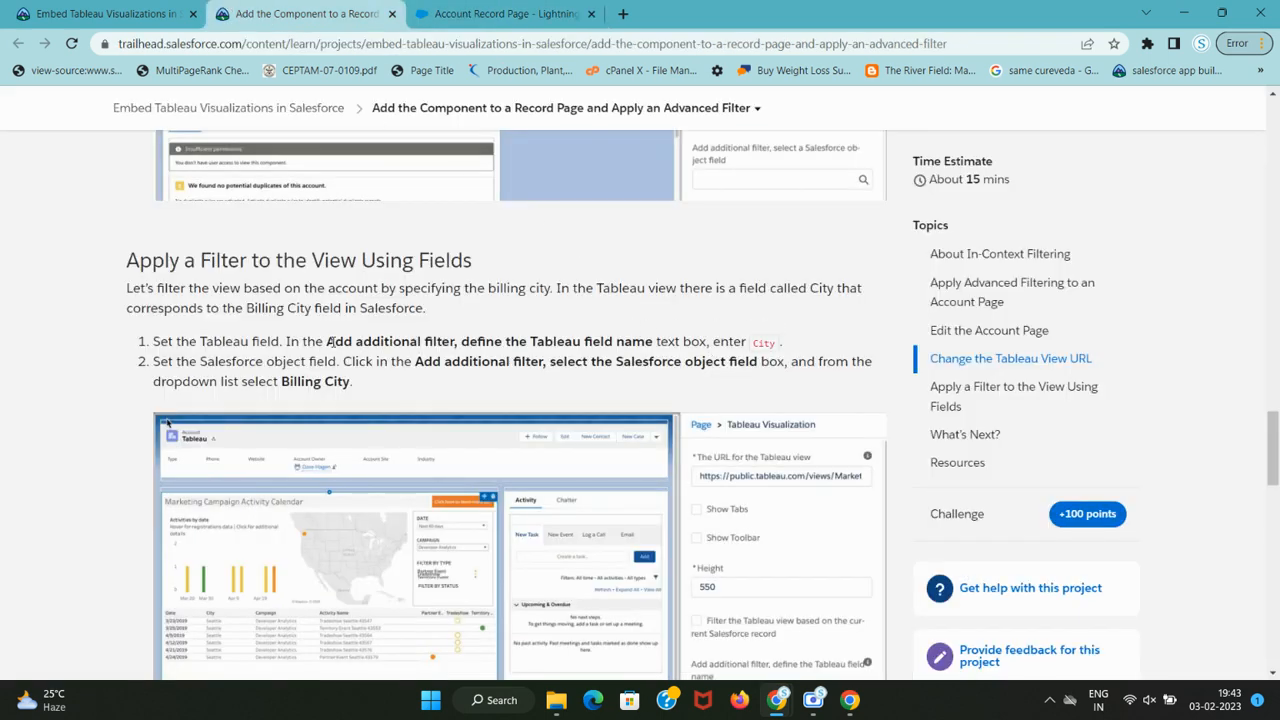
pyautogui.moveTo(328, 341); pyautogui.dragTo(441, 341)
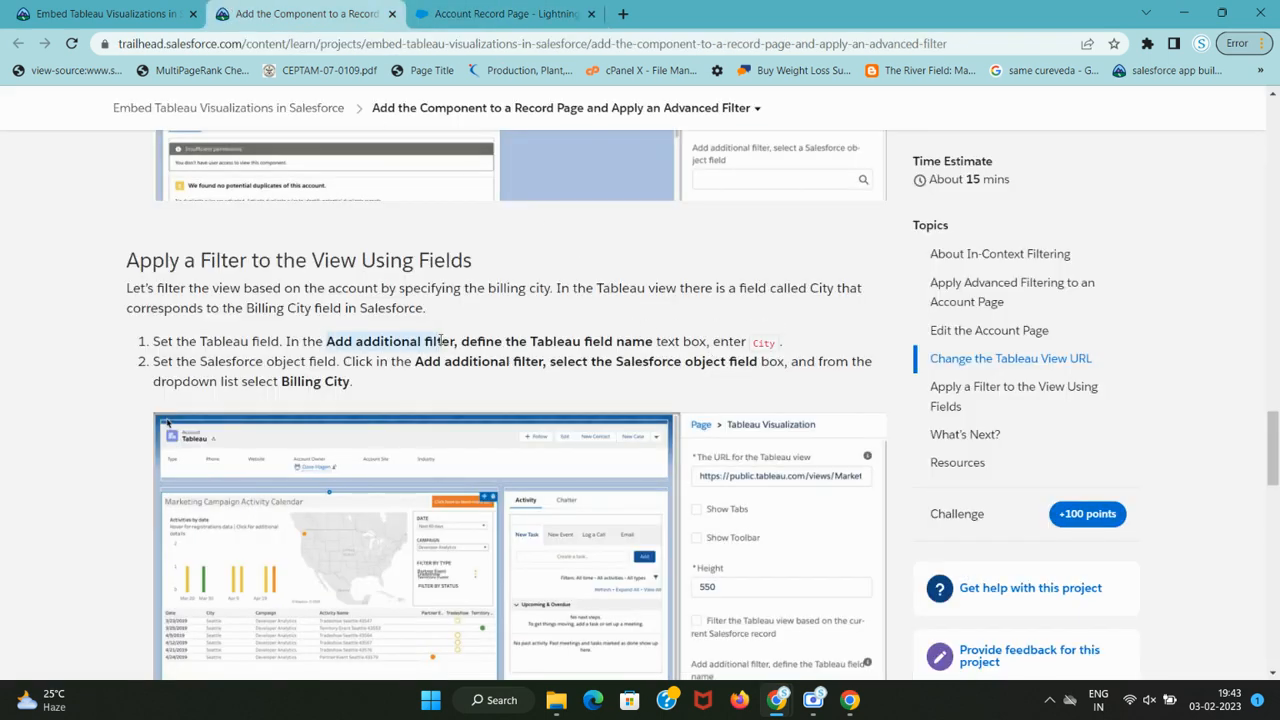
pyautogui.click(536, 14)
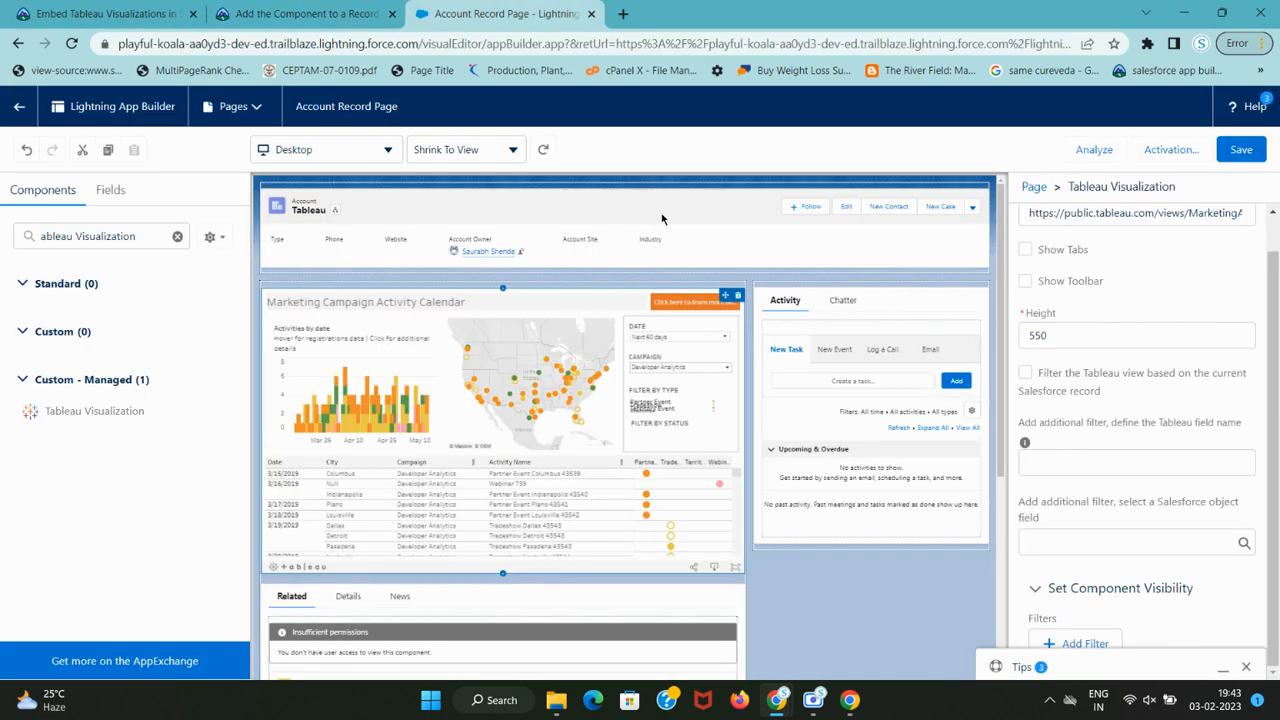
pyautogui.click(1104, 644)
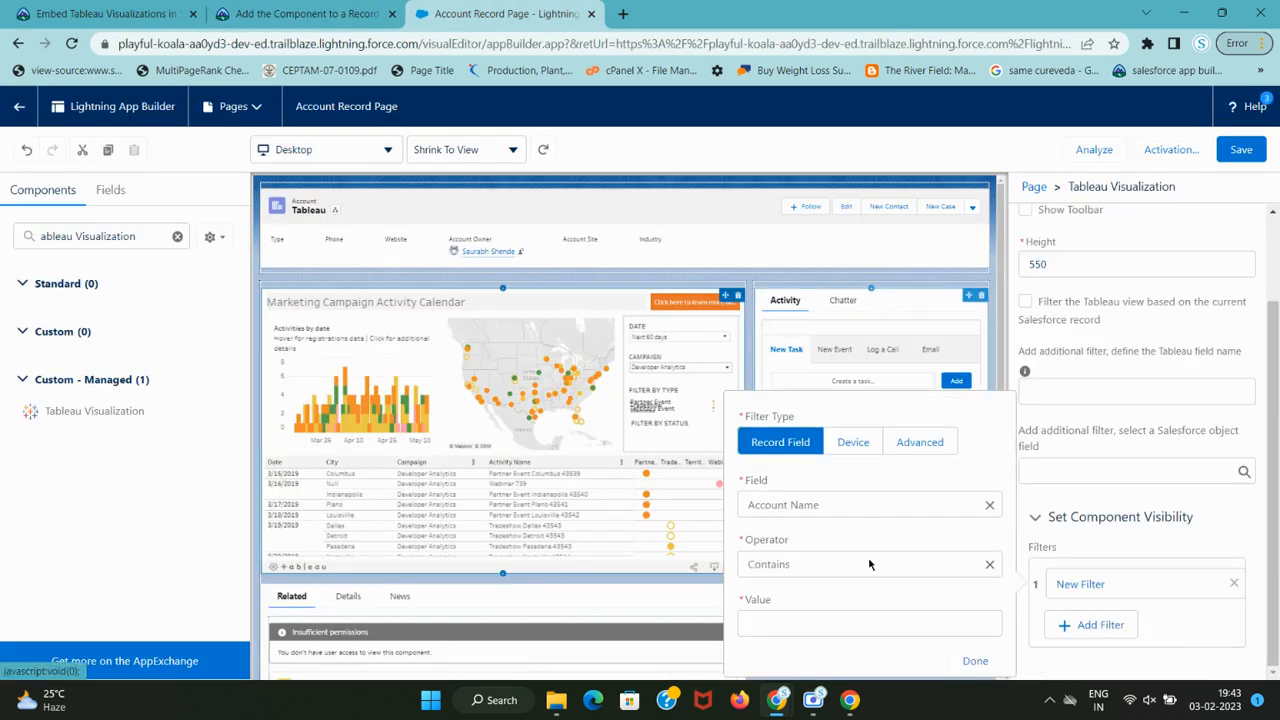
pyautogui.click(305, 14)
pyautogui.moveTo(463, 343); pyautogui.dragTo(670, 345)
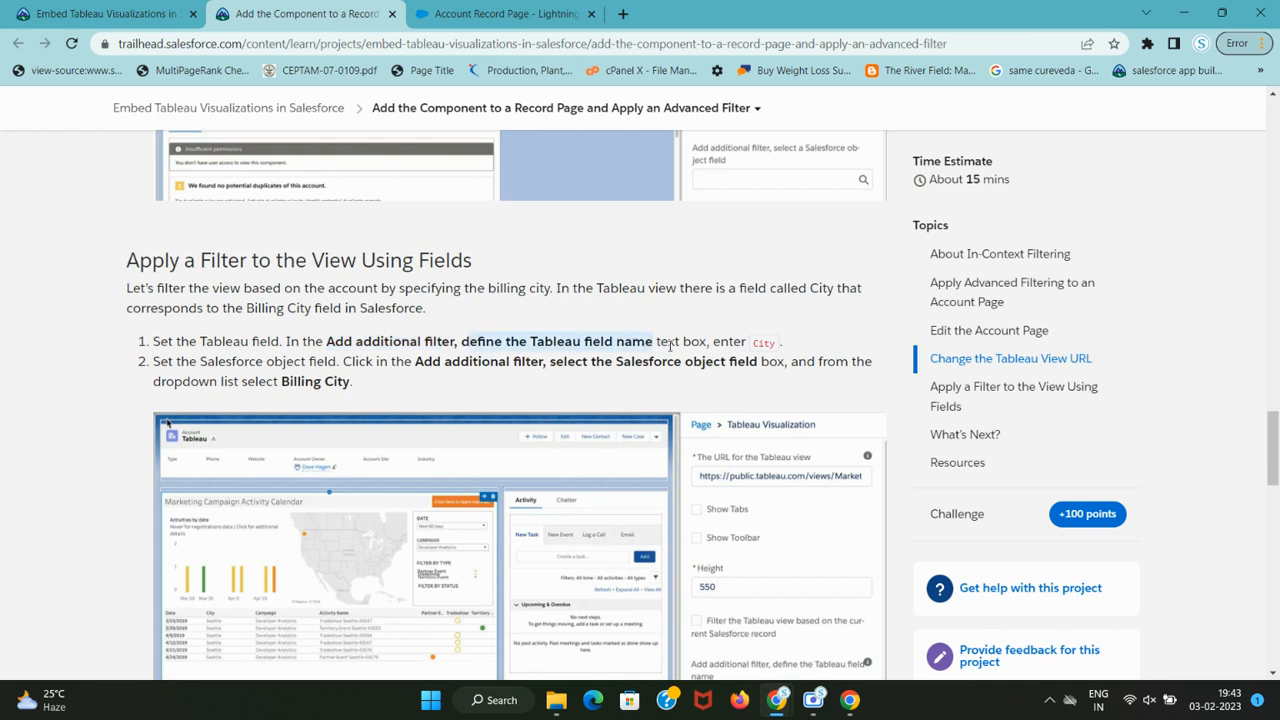
pyautogui.doubleClick(764, 343)
pyautogui.hotkey('ctrl', 'c')
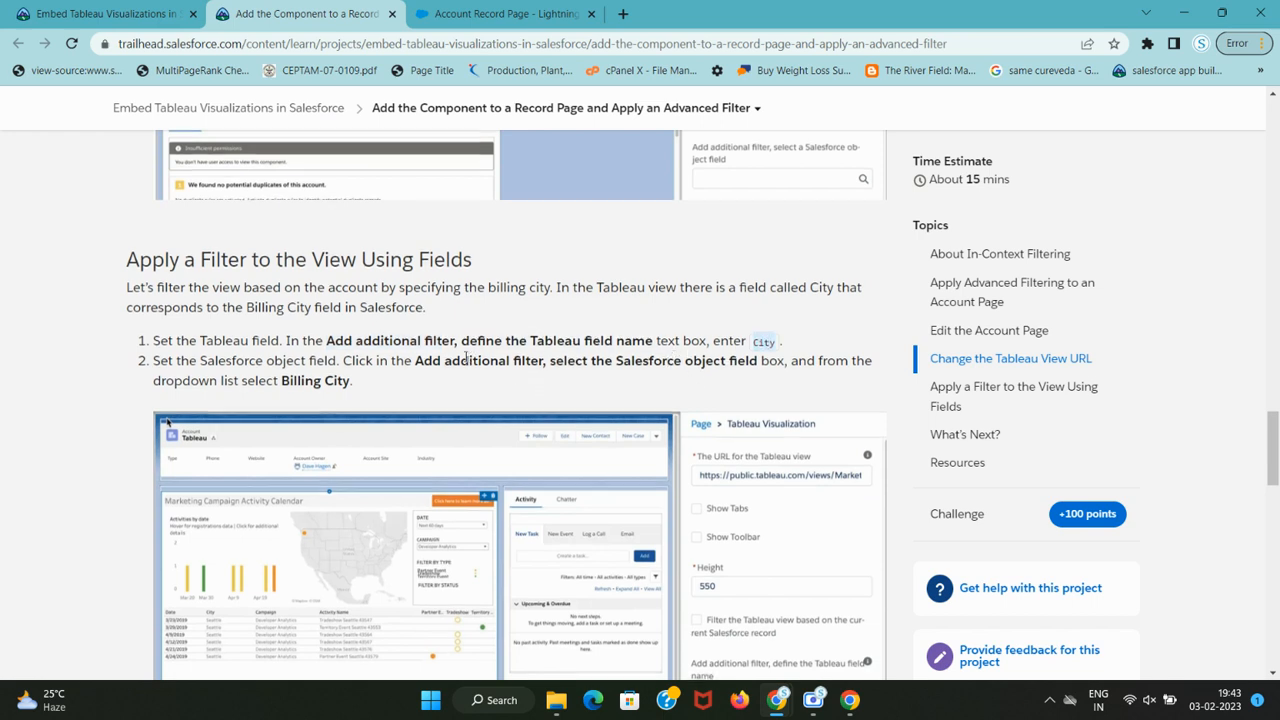
pyautogui.scroll(-1, 462, 358)
pyautogui.click(500, 14)
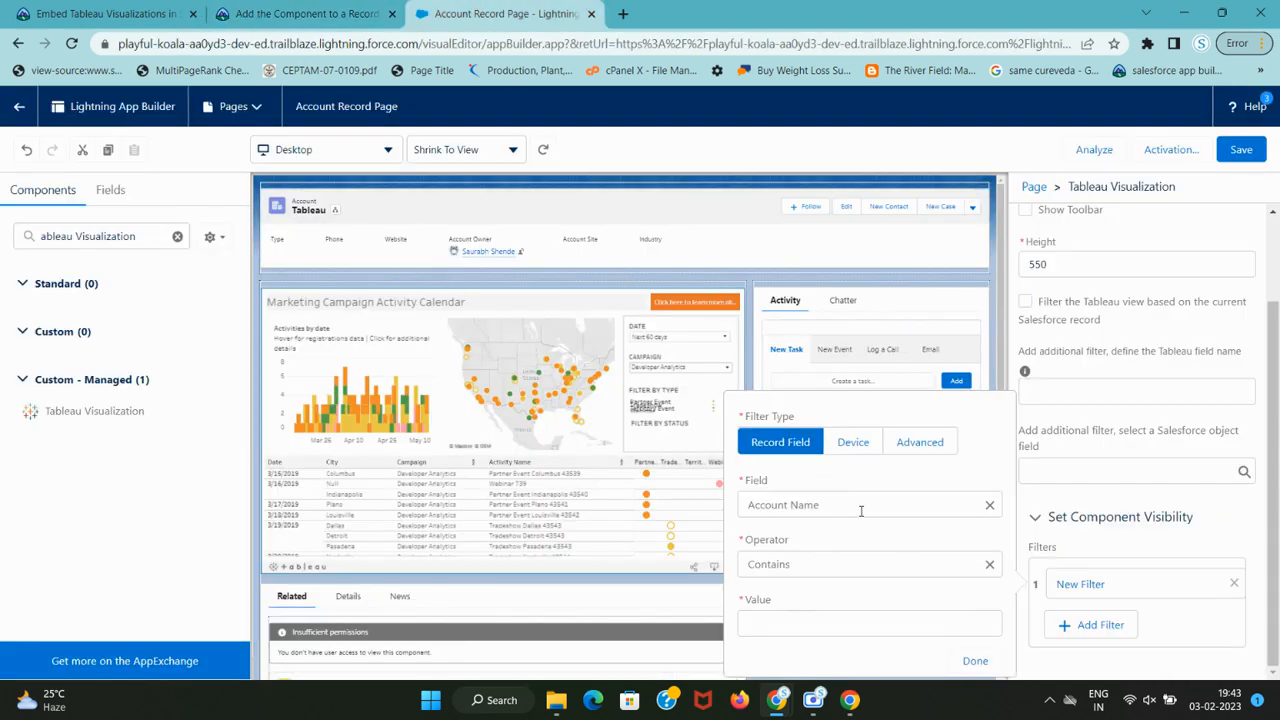
pyautogui.click(841, 623)
pyautogui.hotkey('ctrl', 'v')
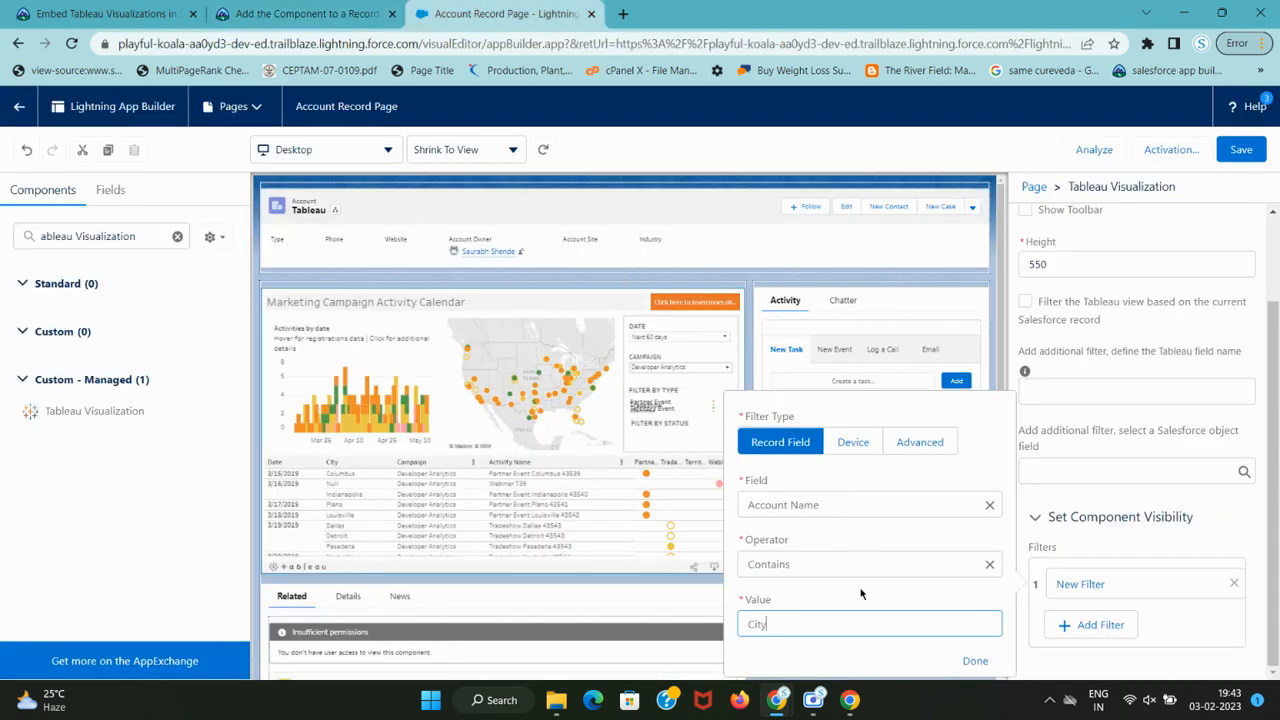
pyautogui.click(862, 593)
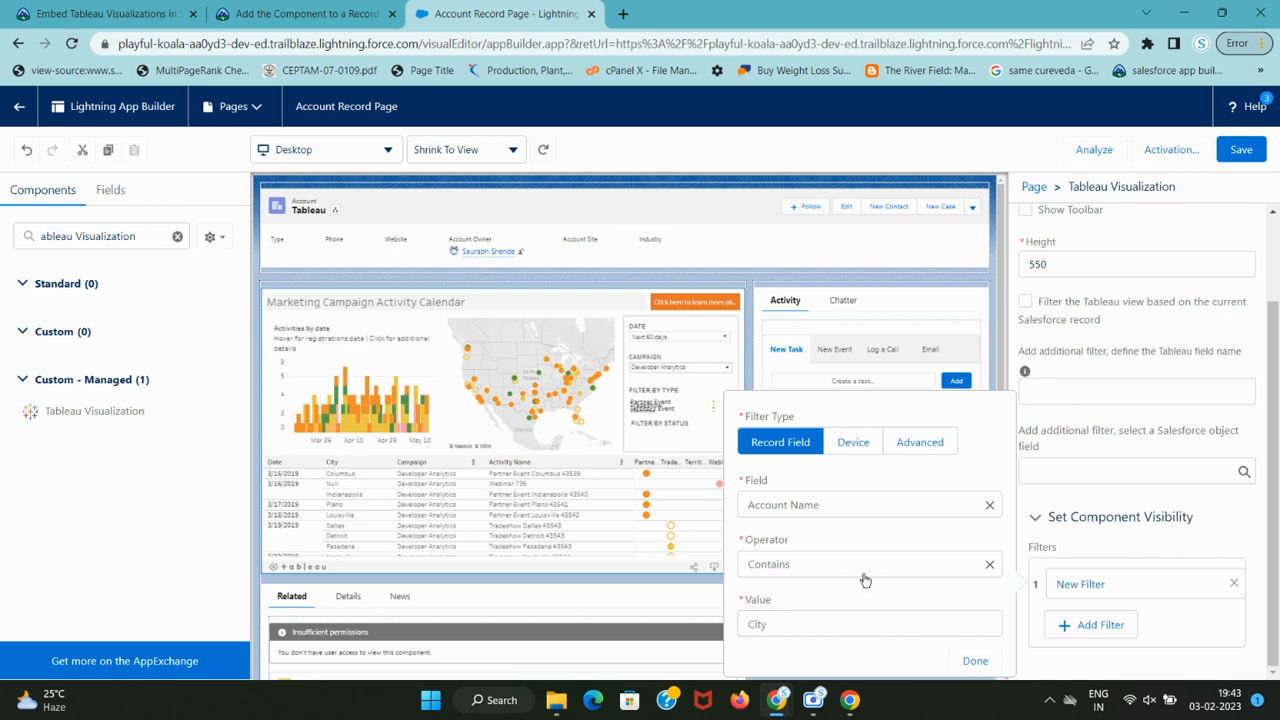
pyautogui.hotkey('ctrl', 'shift', 'Tab')
pyautogui.scroll(-2, 743, 569)
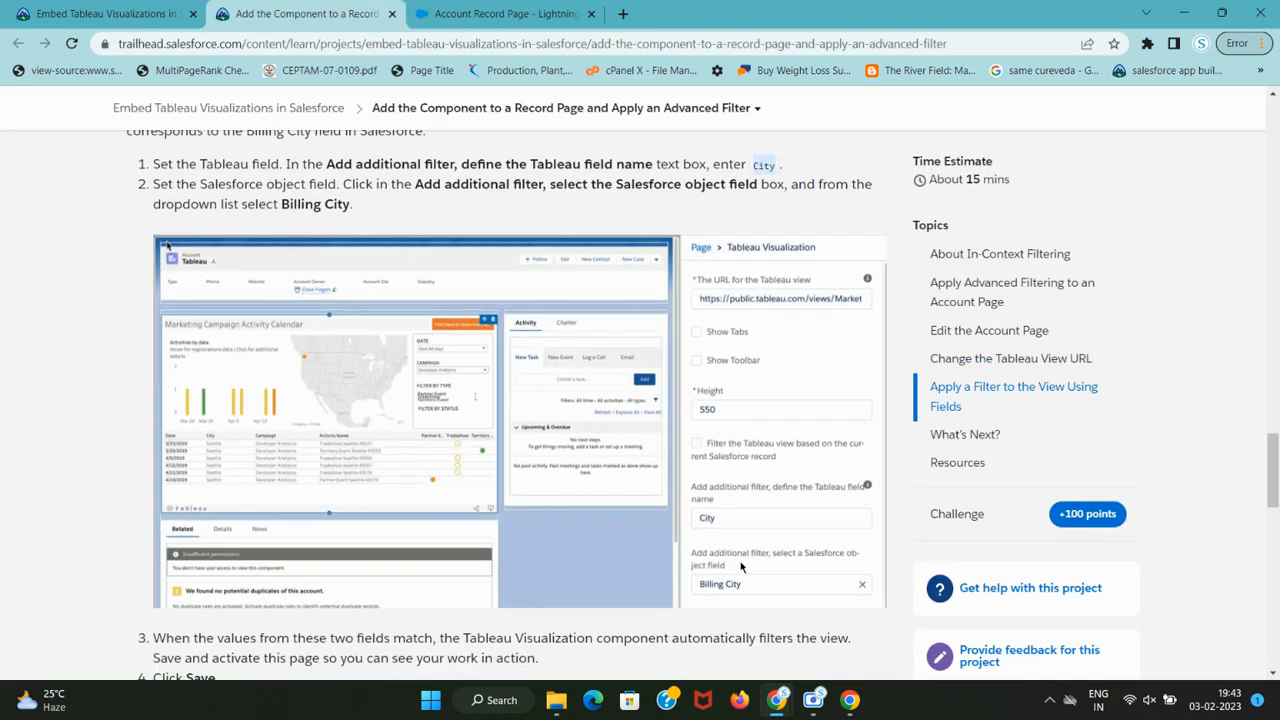
pyautogui.scroll(1, 769, 466)
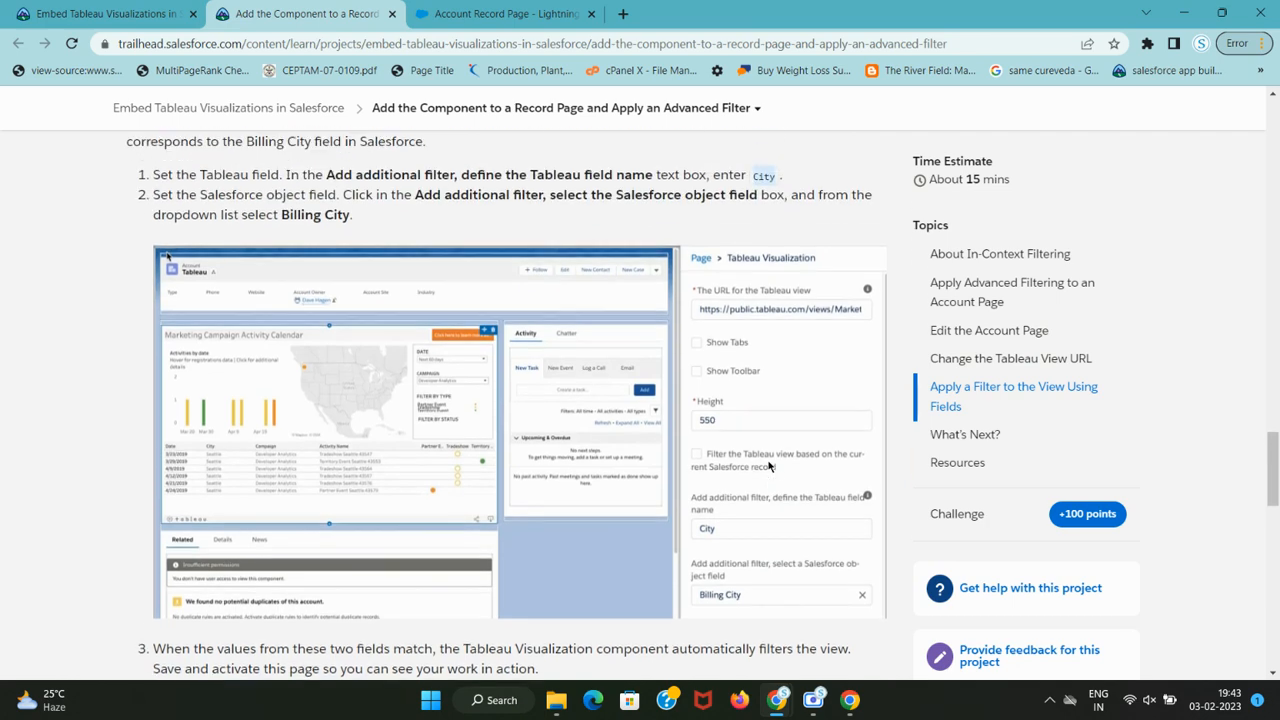
pyautogui.hotkey('ctrl', 'Tab')
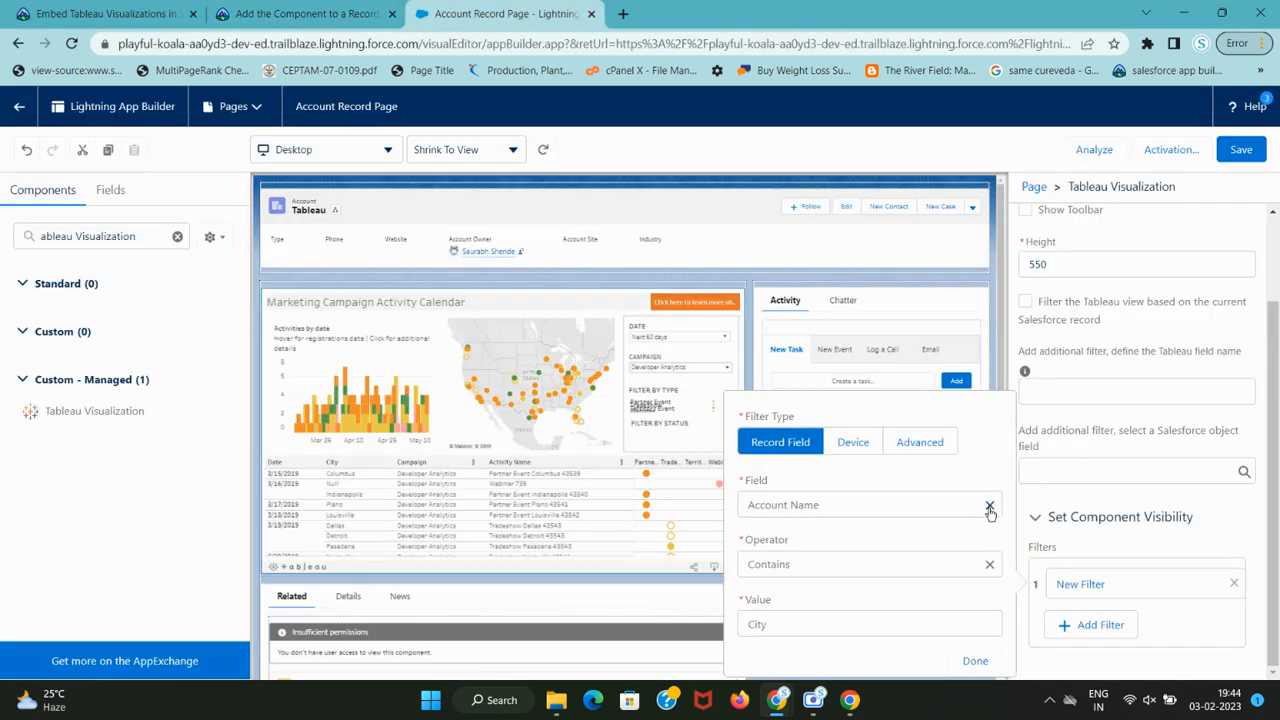
pyautogui.moveTo(992, 622); pyautogui.dragTo(745, 607)
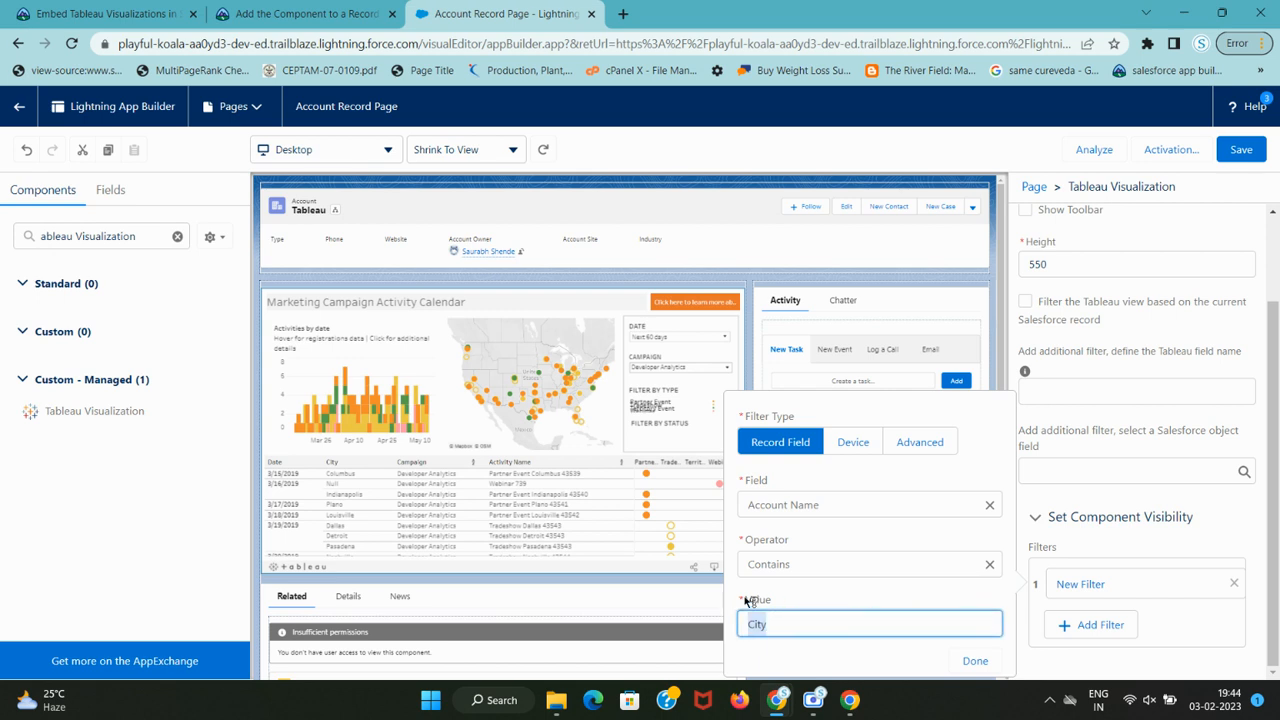
pyautogui.press('BackSpace')
pyautogui.click(1157, 516)
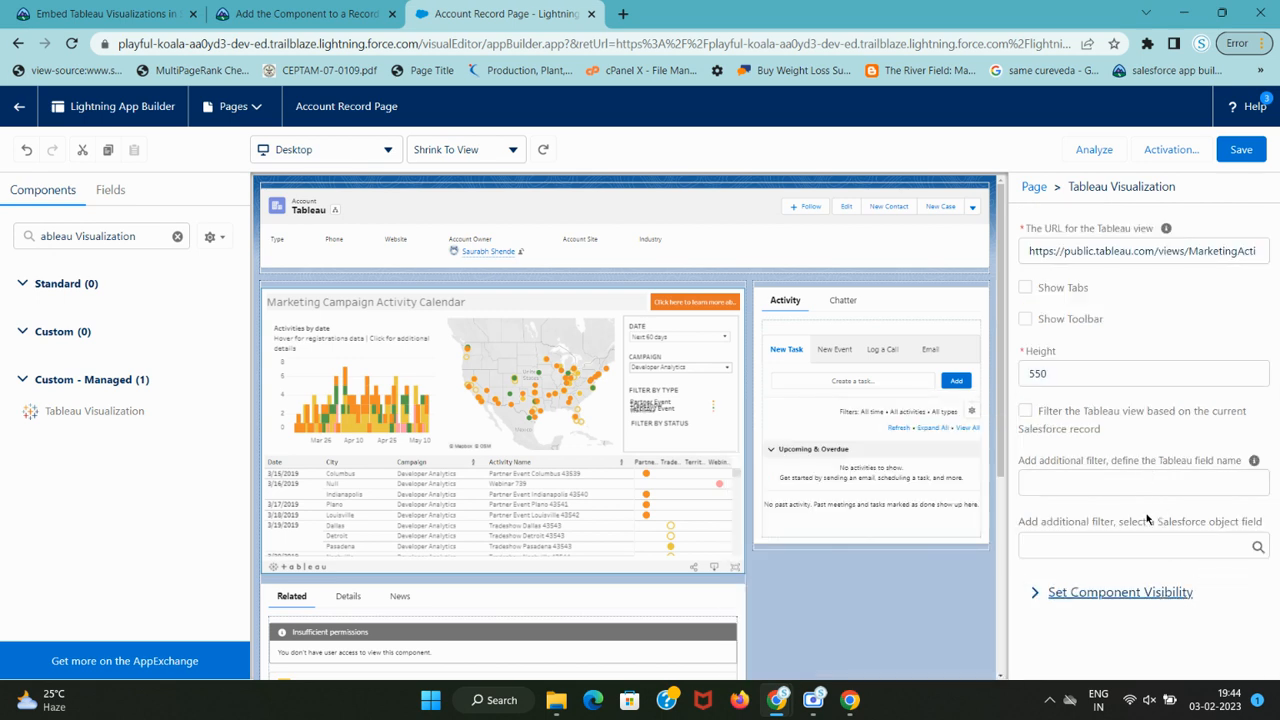
# - Search the Account Record Page editor for the additional filter's Tableau field name setting, using its label copied from the Trailhead instructions
pyautogui.hotkey('ctrl', 'shift', 'Tab')
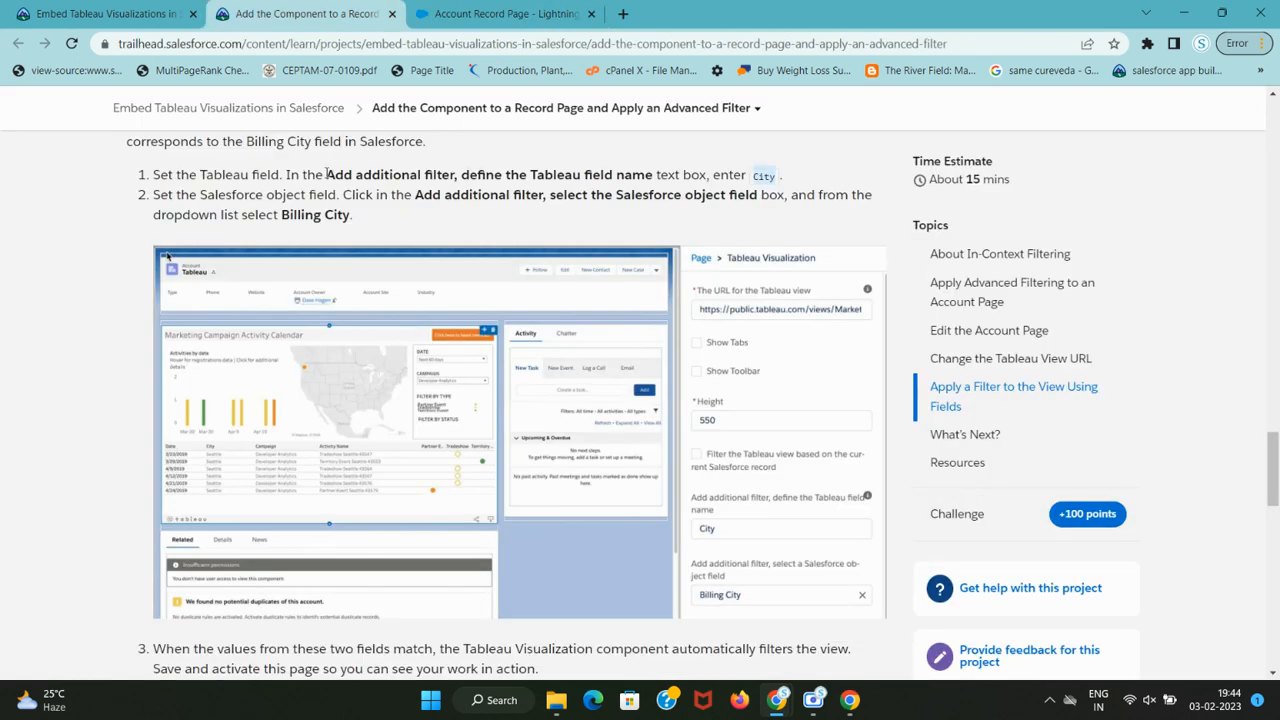
pyautogui.moveTo(326, 174); pyautogui.dragTo(540, 174)
pyautogui.hotkey('ctrl', 'c')
pyautogui.click(535, 12)
pyautogui.hotkey('ctrl', 'f')
pyautogui.hotkey('ctrl', 'v')
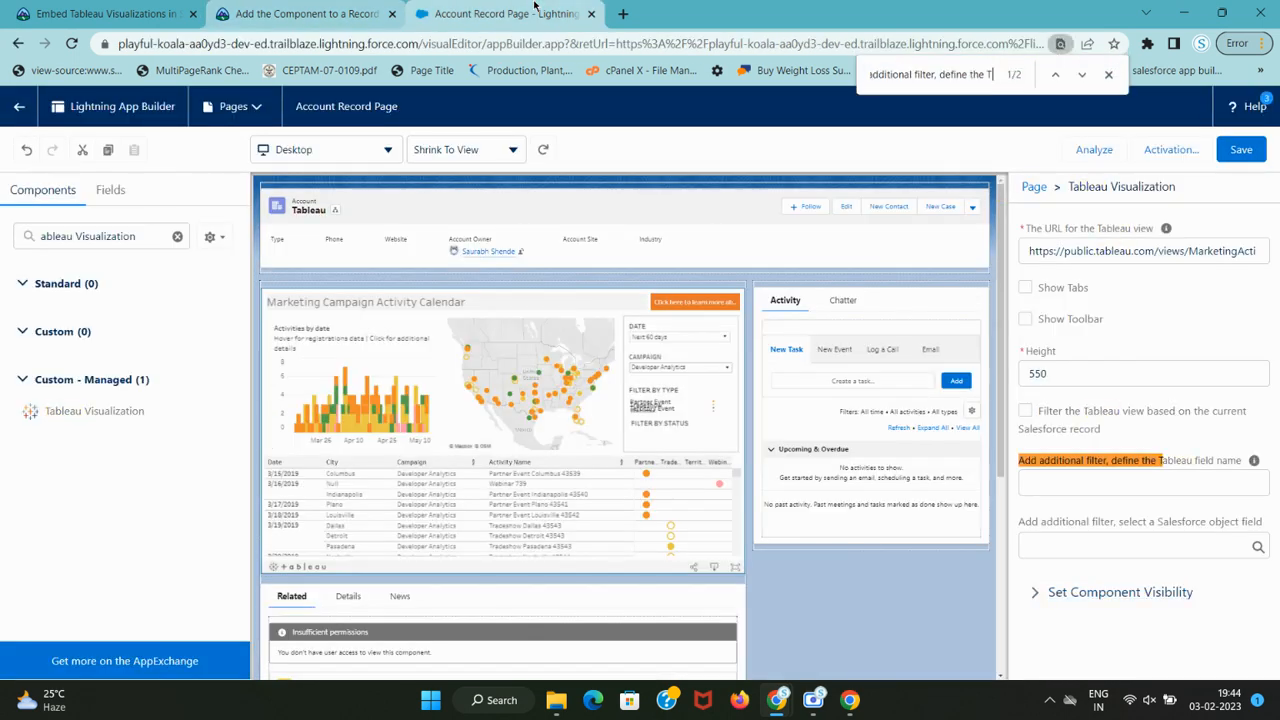
# - Set the additional filter's Tableau field name to City, copied from the Trailhead instructions
pyautogui.hotkey('ctrl', 'shift', 'Tab')
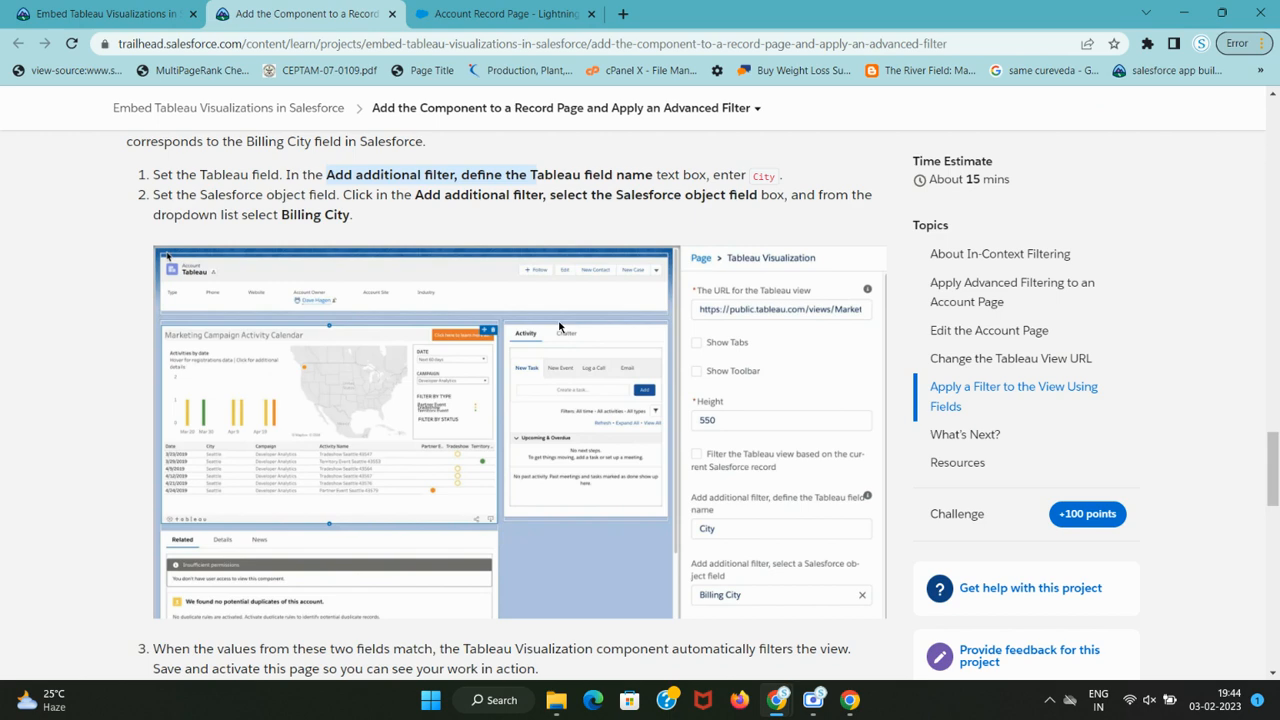
pyautogui.click(752, 178)
pyautogui.hotkey('ctrl', 'Tab')
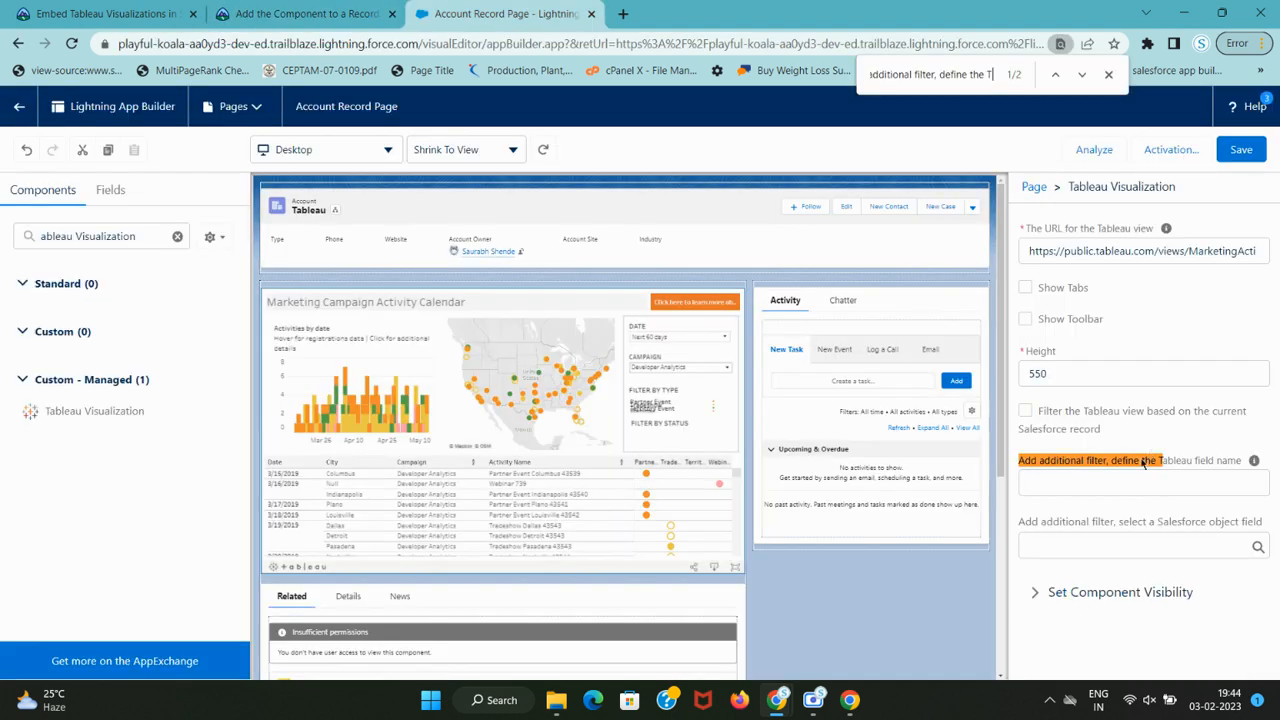
pyautogui.click(1130, 476)
pyautogui.hotkey('ctrl', 'v')
pyautogui.click(1156, 441)
pyautogui.hotkey('ctrl', 'shift', 'Tab')
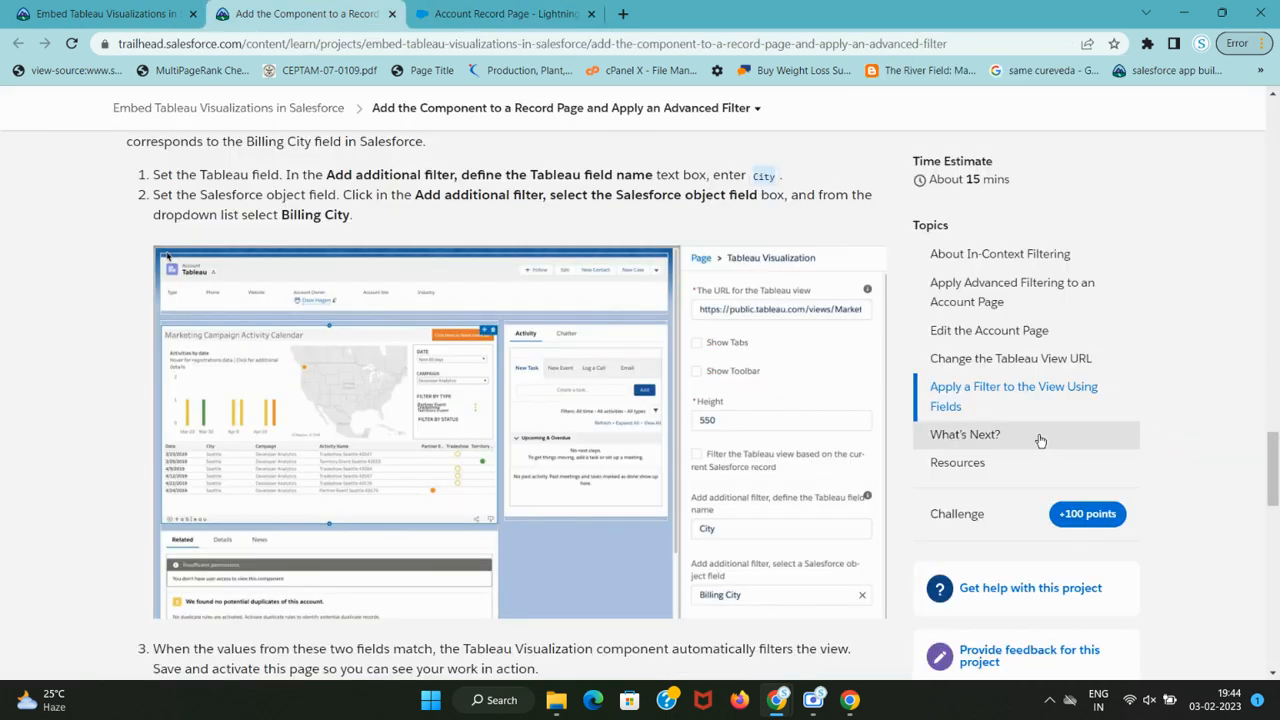
pyautogui.hotkey('ctrl', 'Tab')
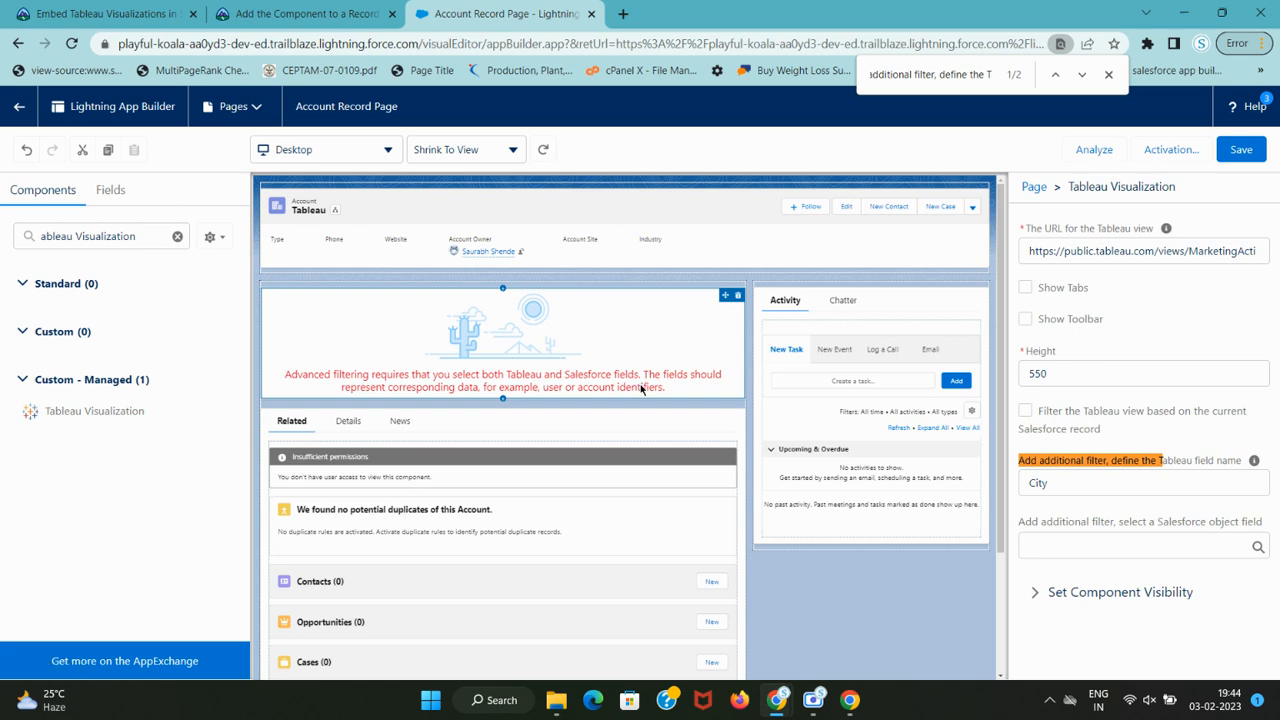
# - Search the page editor for the Salesforce object field setting with its copied label, shortening the search text to "Add additional filter, select"
pyautogui.hotkey('ctrl', 'shift', 'Tab')
pyautogui.moveTo(415, 196); pyautogui.dragTo(685, 196)
pyautogui.hotkey('ctrl', 'c')
pyautogui.hotkey('ctrl', 'Tab')
pyautogui.hotkey('ctrl', 'f')
pyautogui.hotkey('ctrl', 'v')
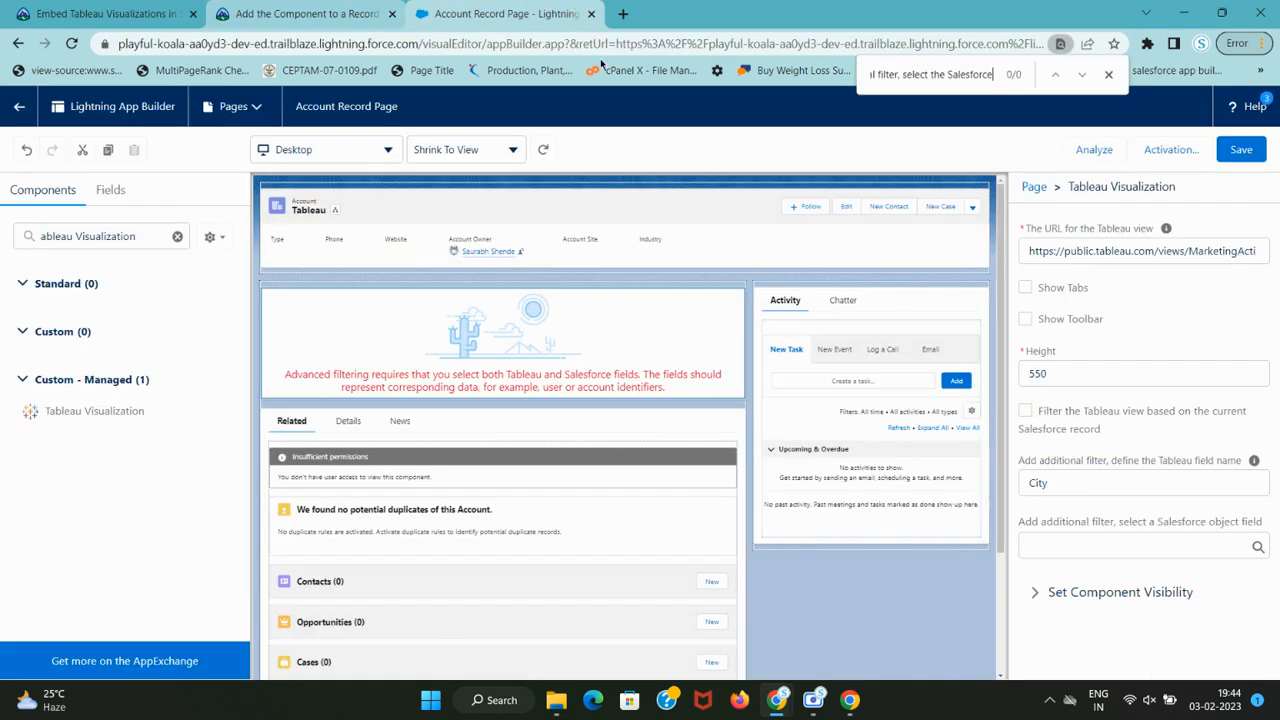
pyautogui.press('BackSpace')
pyautogui.press('BackSpace')
pyautogui.press('BackSpace')
pyautogui.press('BackSpace')
pyautogui.press('BackSpace')
pyautogui.press('BackSpace')
pyautogui.press('BackSpace')
pyautogui.press('BackSpace')
pyautogui.press('BackSpace')
pyautogui.press('BackSpace')
pyautogui.press('BackSpace')
pyautogui.press('BackSpace')
pyautogui.press('BackSpace')
pyautogui.press('BackSpace')
pyautogui.press('BackSpace')
# - Set the additional filter's Salesforce object field to Billing City, as named in the instructions, and close the page search
pyautogui.hotkey('ctrl', 'shift', 'Tab')
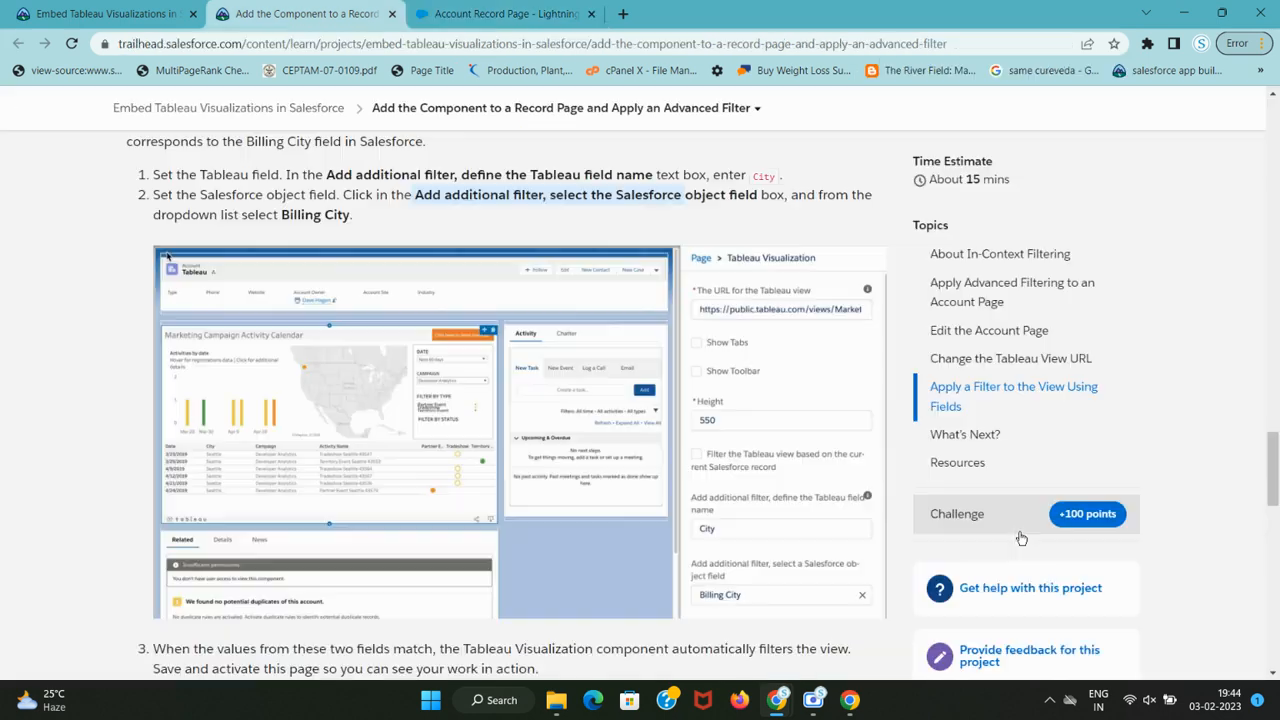
pyautogui.moveTo(284, 214); pyautogui.dragTo(344, 216)
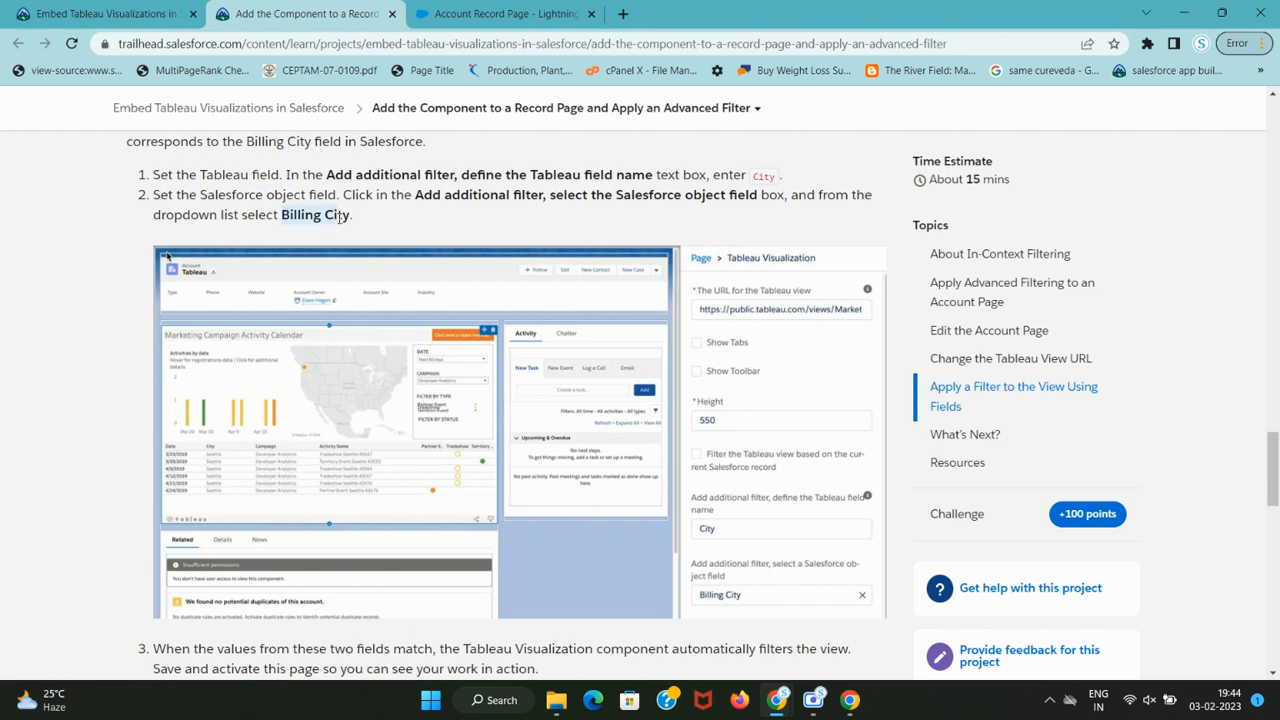
pyautogui.hotkey('ctrl', 'c')
pyautogui.hotkey('ctrl', 'Tab')
pyautogui.click(1138, 544)
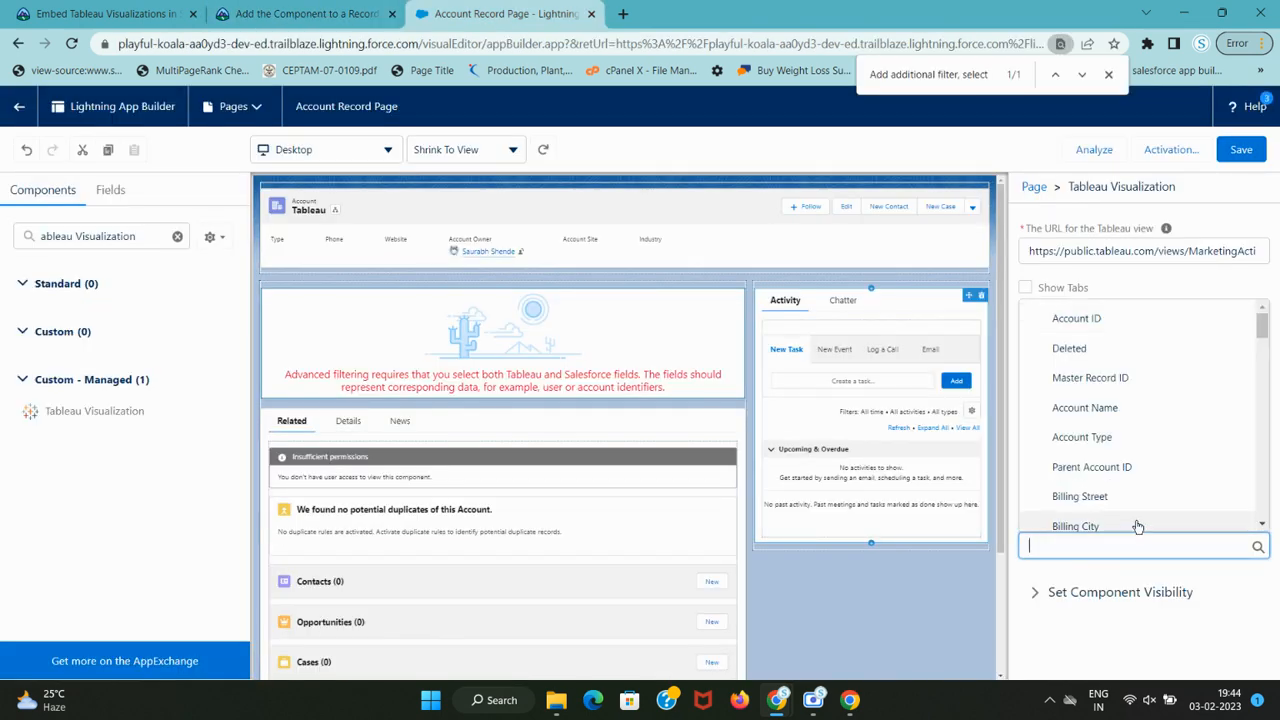
pyautogui.click(1137, 526)
pyautogui.click(1222, 603)
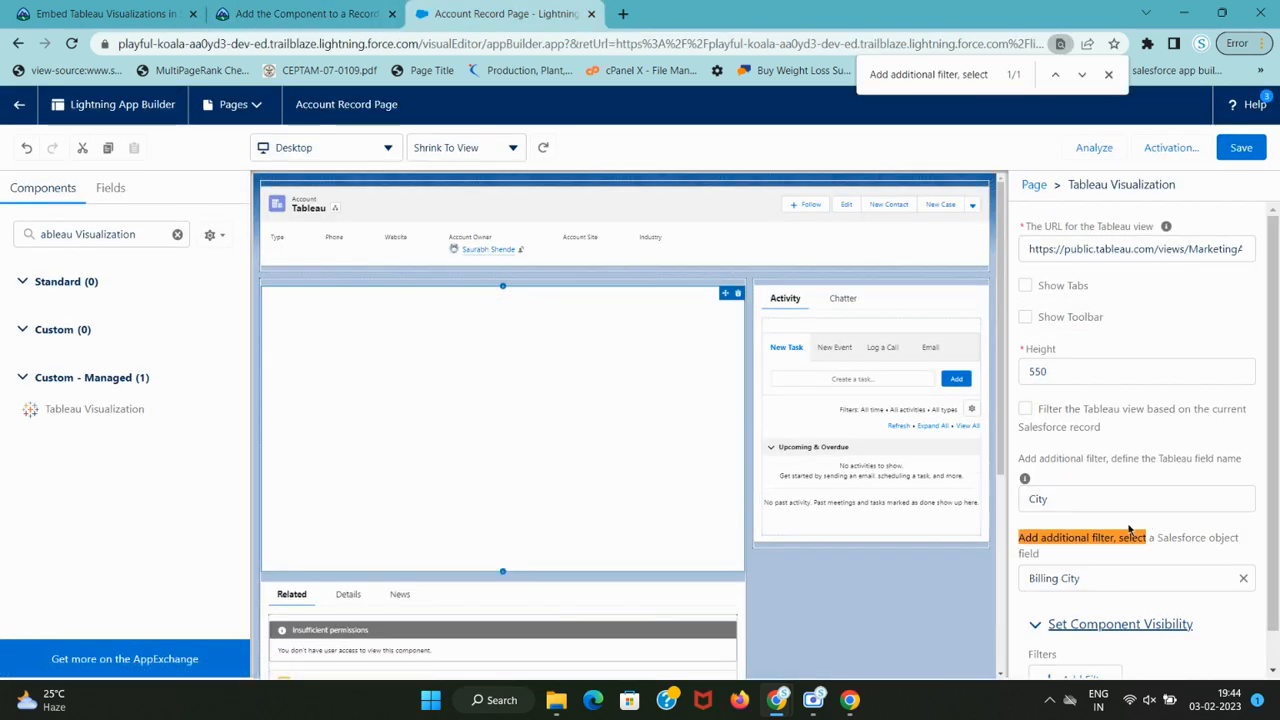
pyautogui.click(1108, 74)
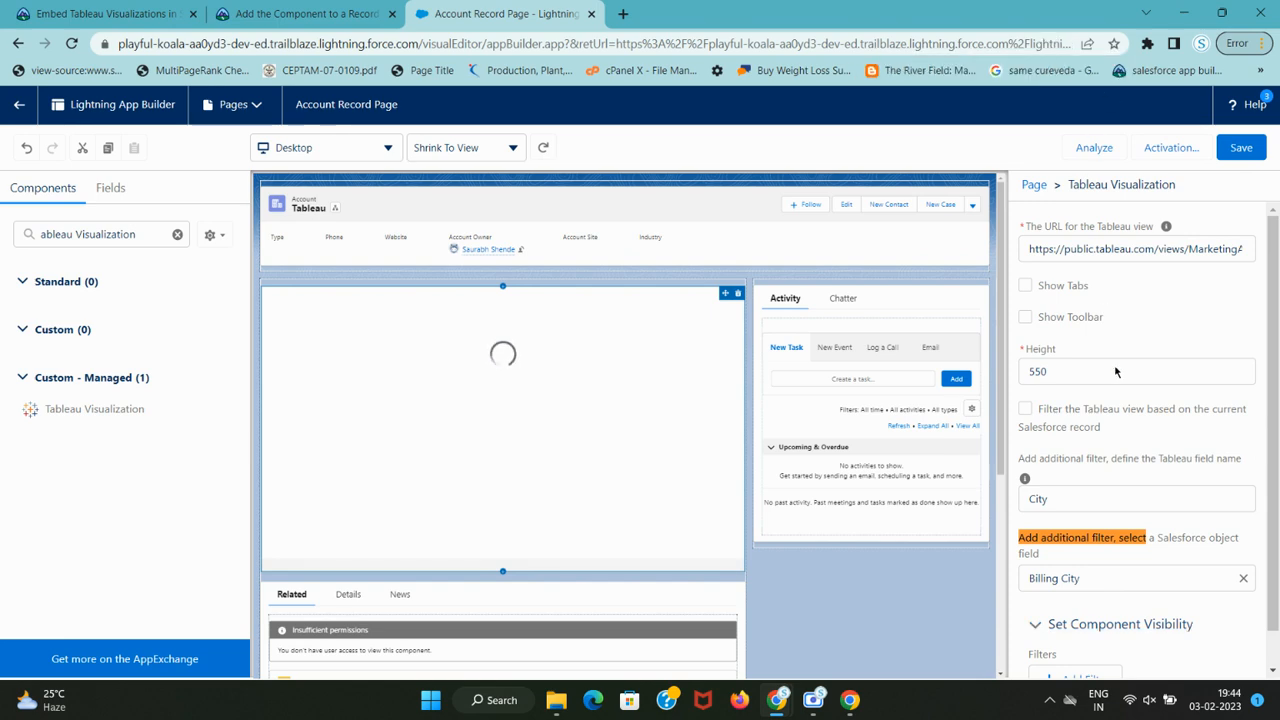
# - Check the remaining Trailhead instructions and save the Account Record Page
pyautogui.hotkey('ctrl', 'shift', 'Tab')
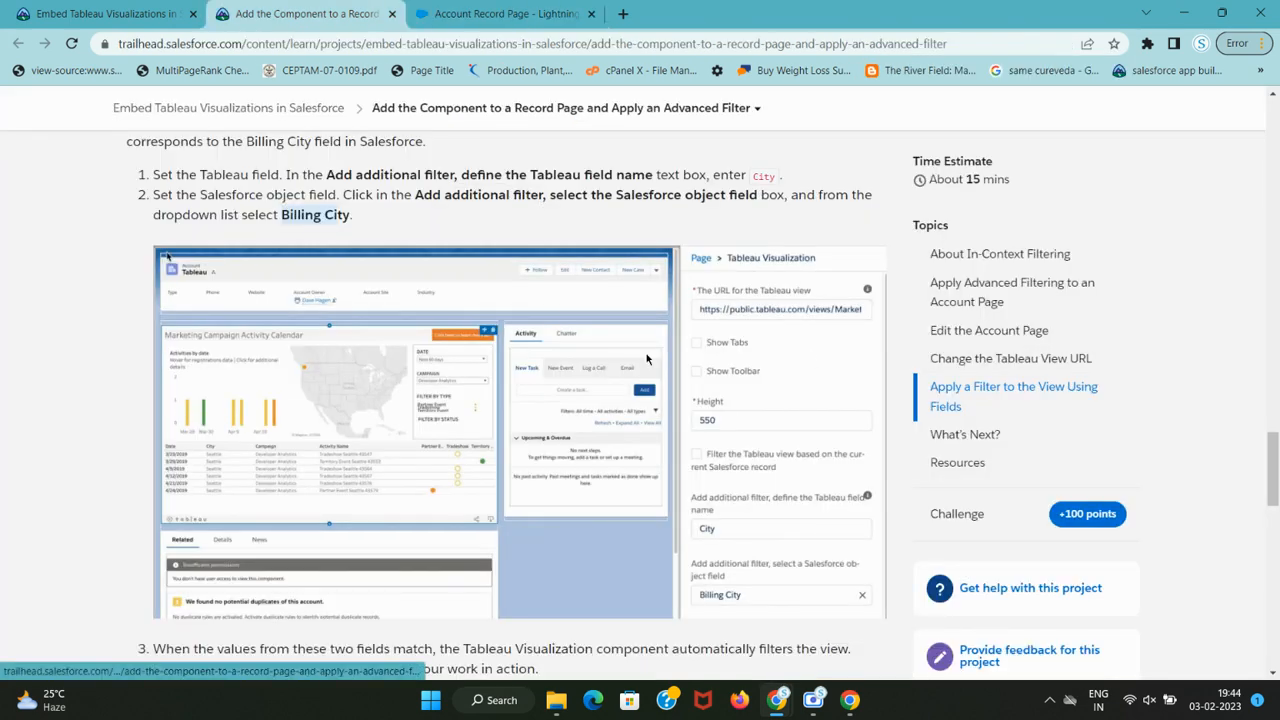
pyautogui.scroll(-5, 647, 358)
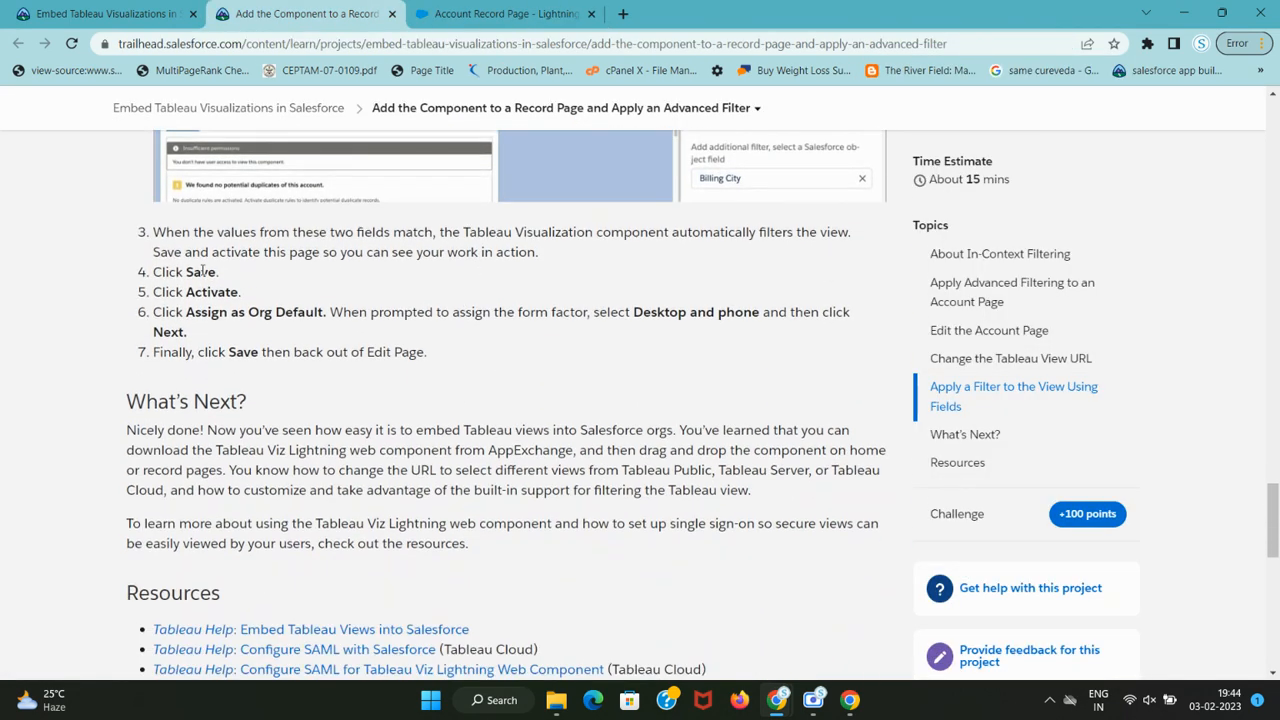
pyautogui.hotkey('ctrl', 'Tab')
pyautogui.click(1237, 152)
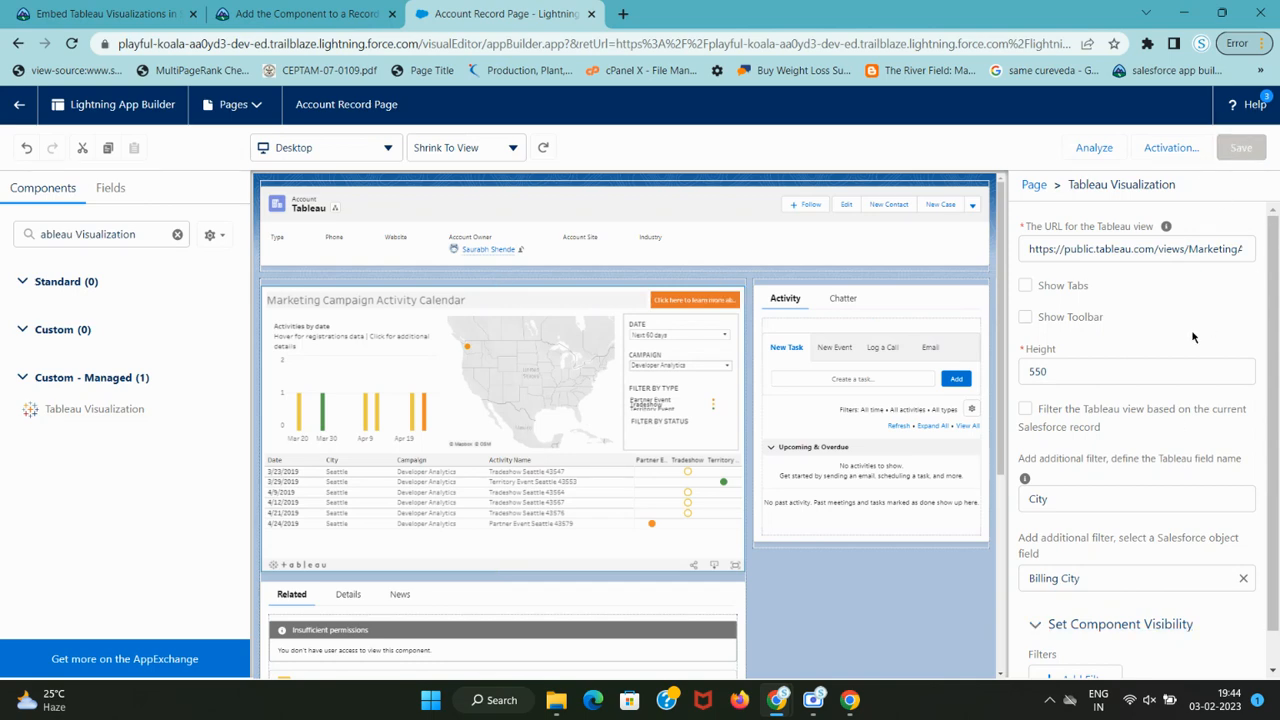
pyautogui.hotkey('ctrl', 'shift', 'Tab')
pyautogui.hotkey('ctrl', 'Tab')
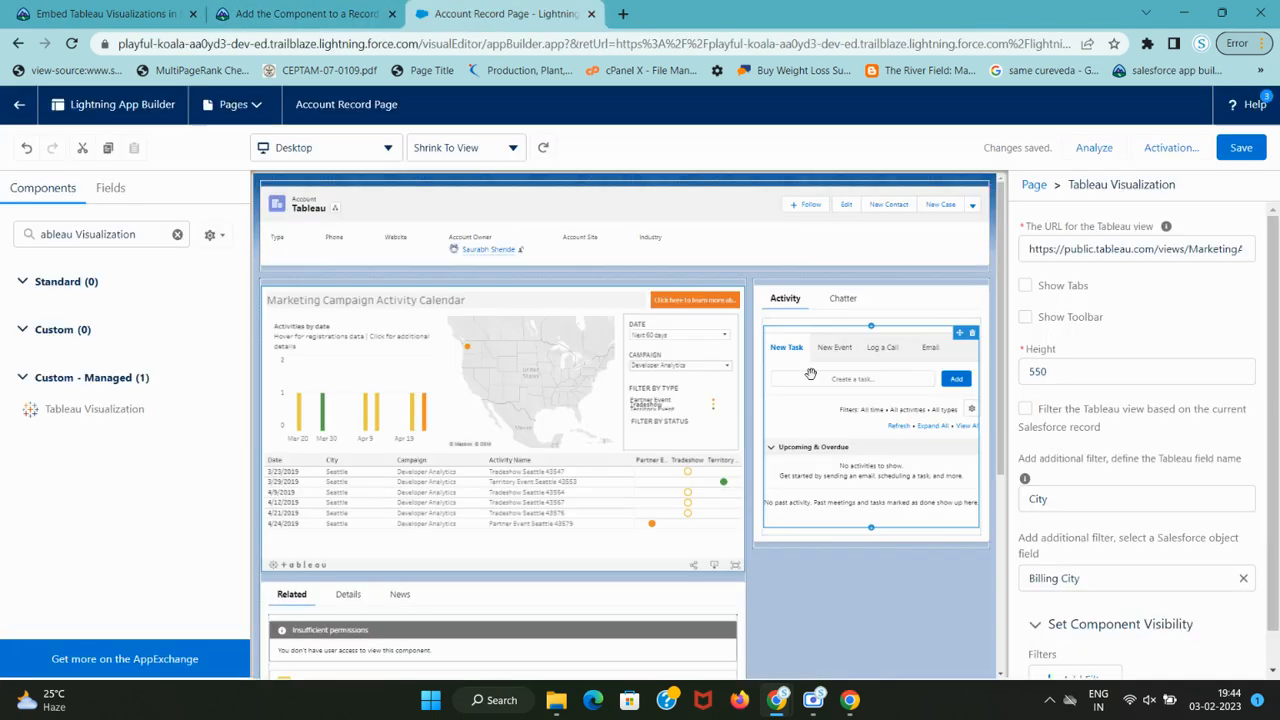
# - Check the Account Record Page's activation settings against the Assign as Org Default instruction, close them and save the page
pyautogui.click(1170, 150)
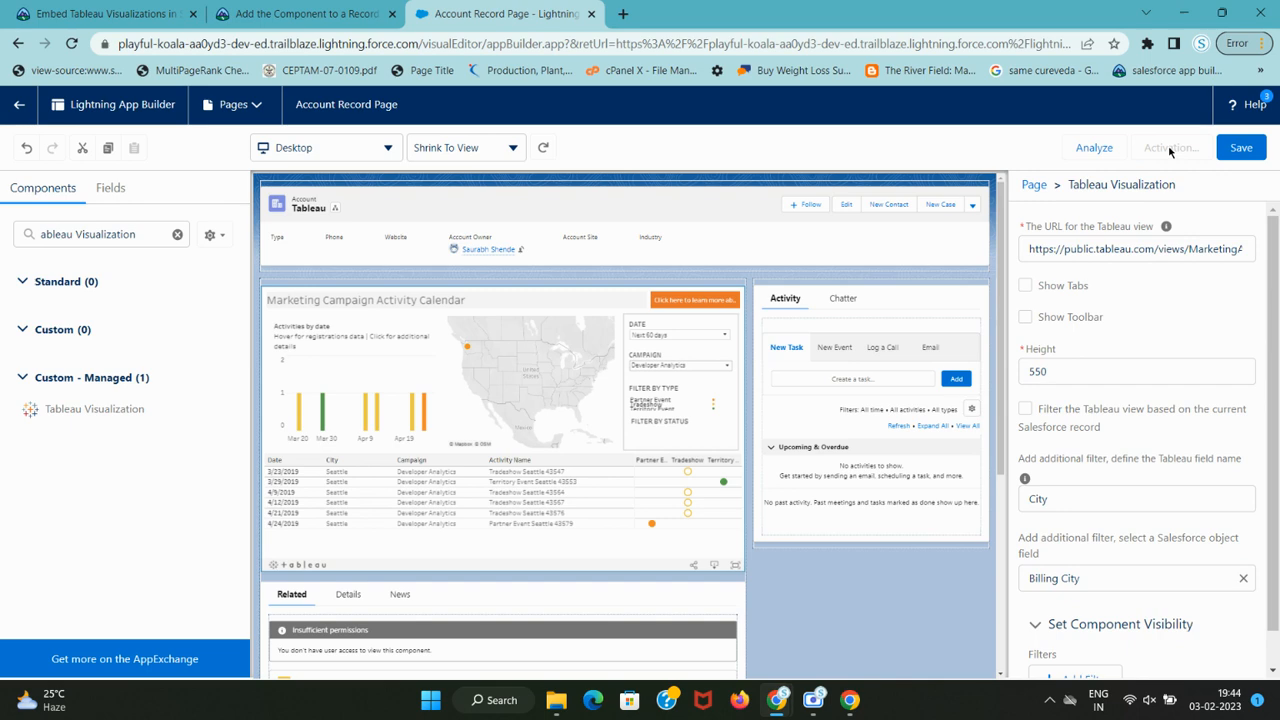
pyautogui.hotkey('ctrl', 'shift', 'Tab')
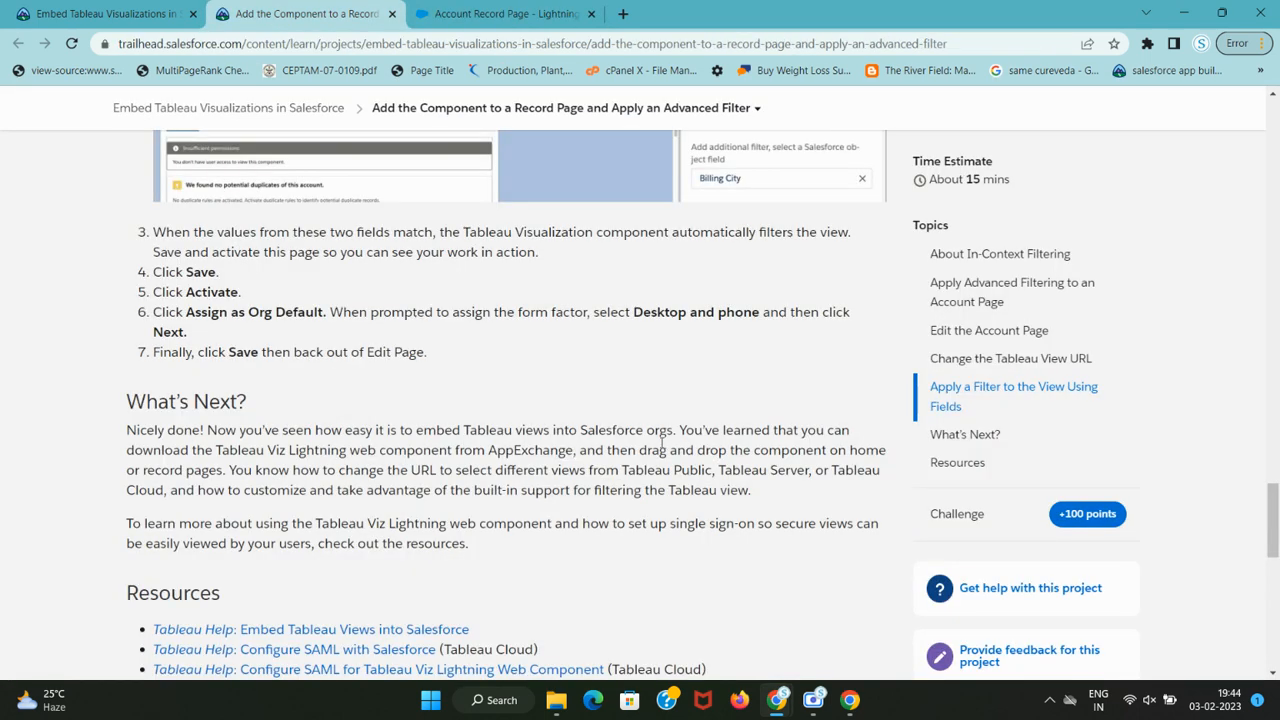
pyautogui.moveTo(185, 311); pyautogui.dragTo(360, 313)
pyautogui.hotkey('ctrl', 'Tab')
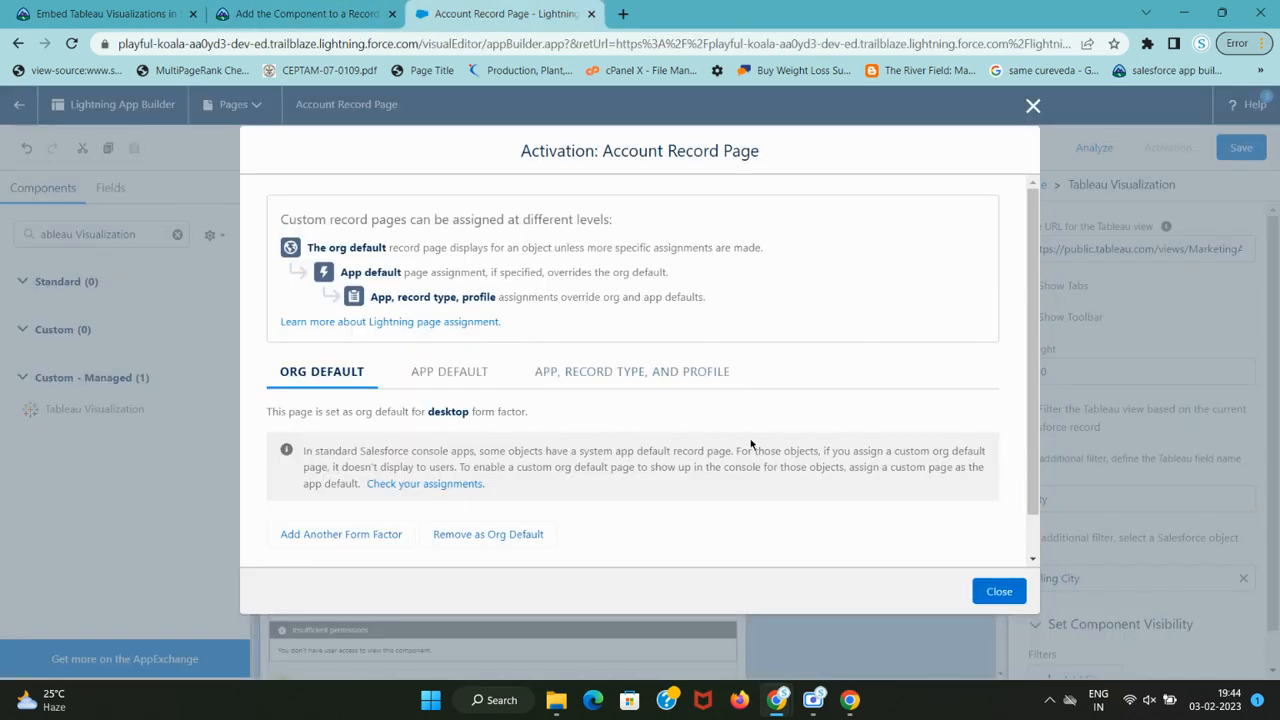
pyautogui.scroll(-1, 760, 520)
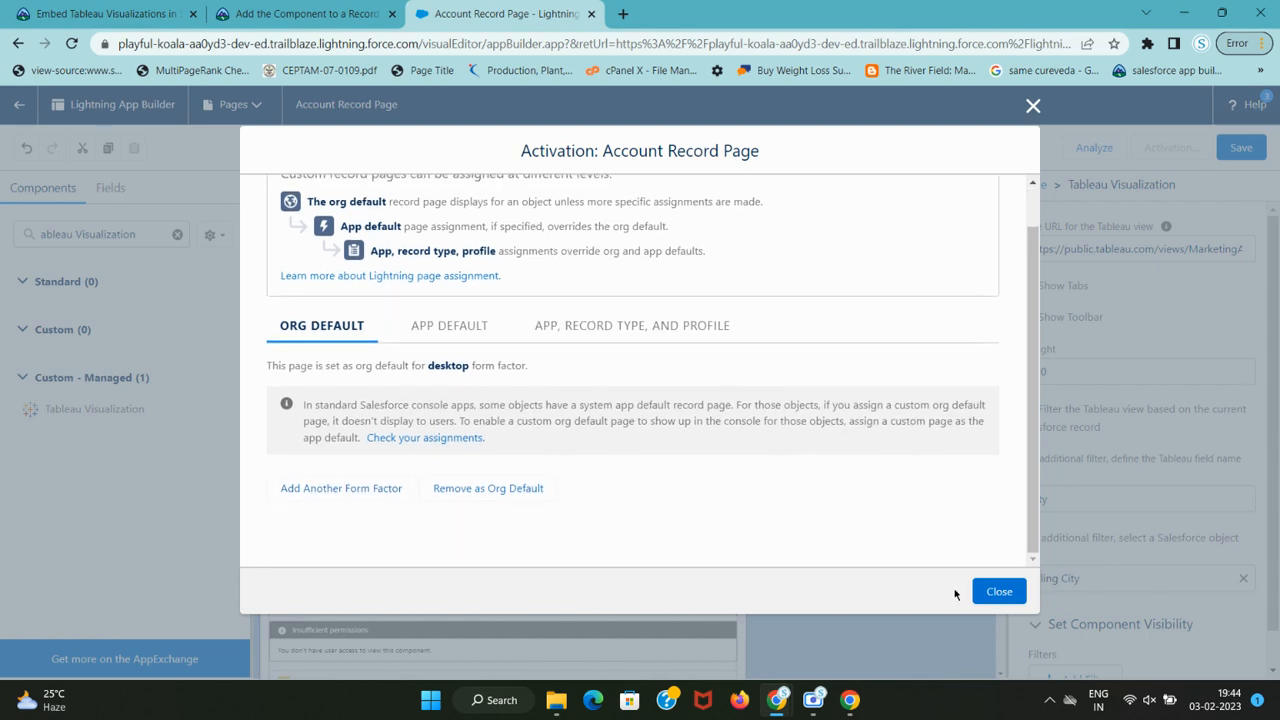
pyautogui.click(996, 591)
pyautogui.click(1241, 152)
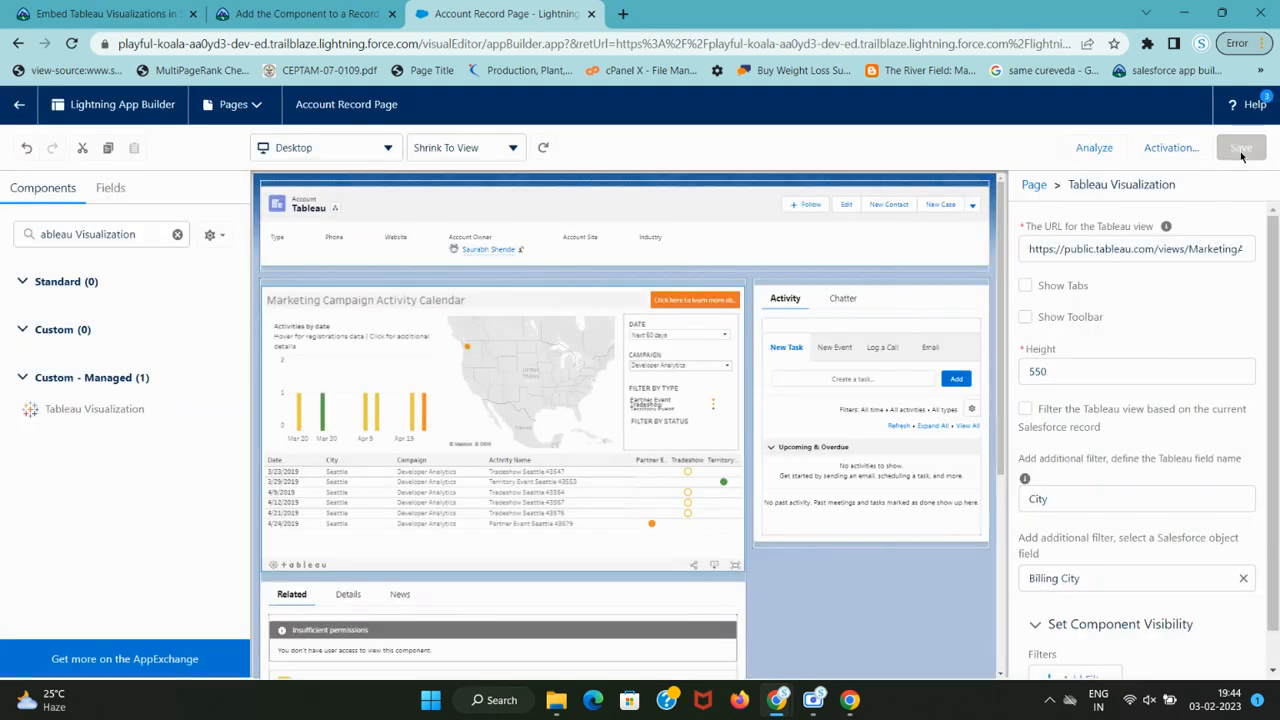
# - Reopen the page's activation settings, recheck the Trailhead instructions, and look at the org default removal before going back
pyautogui.hotkey('ctrl', 'shift', 'Tab')
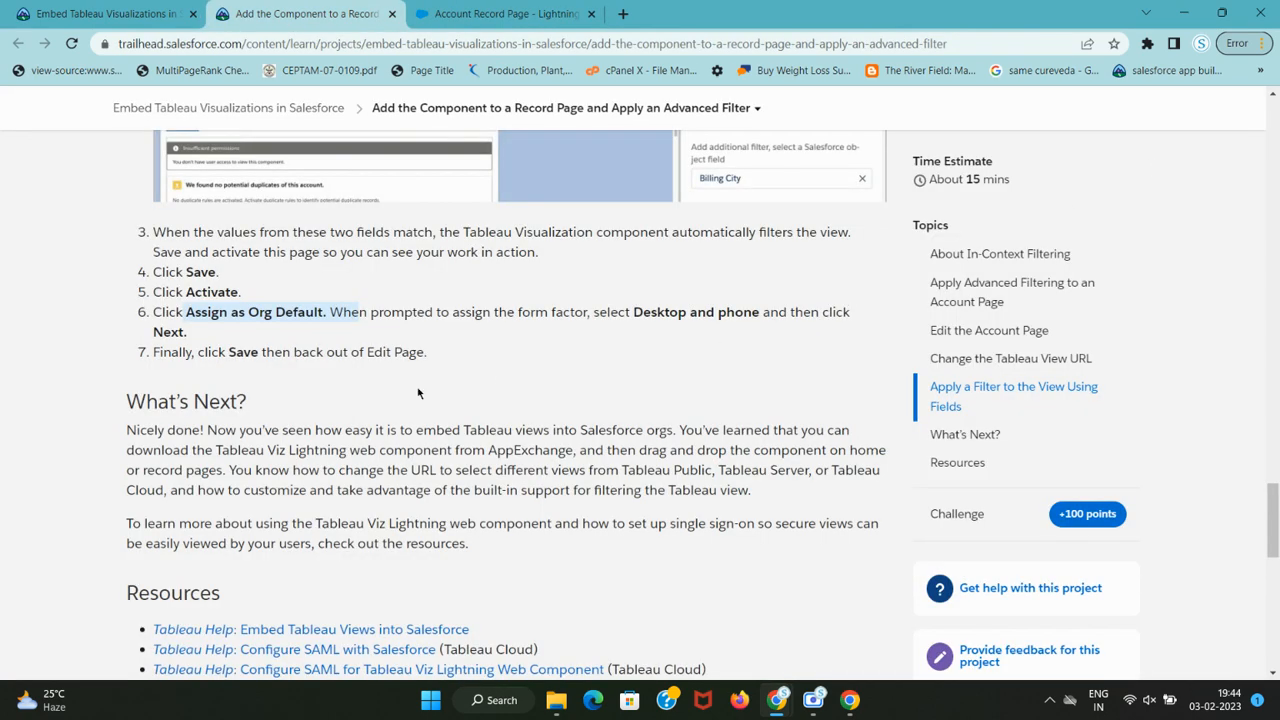
pyautogui.hotkey('ctrl', 'Tab')
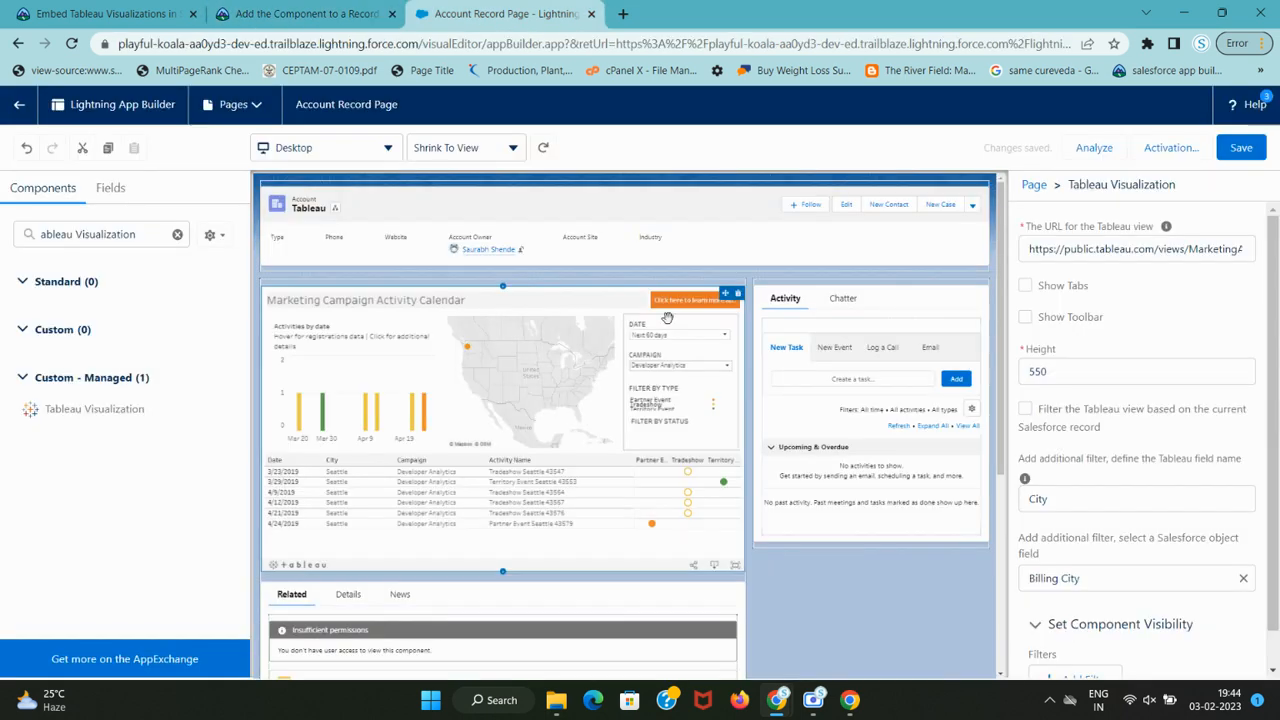
pyautogui.click(1173, 148)
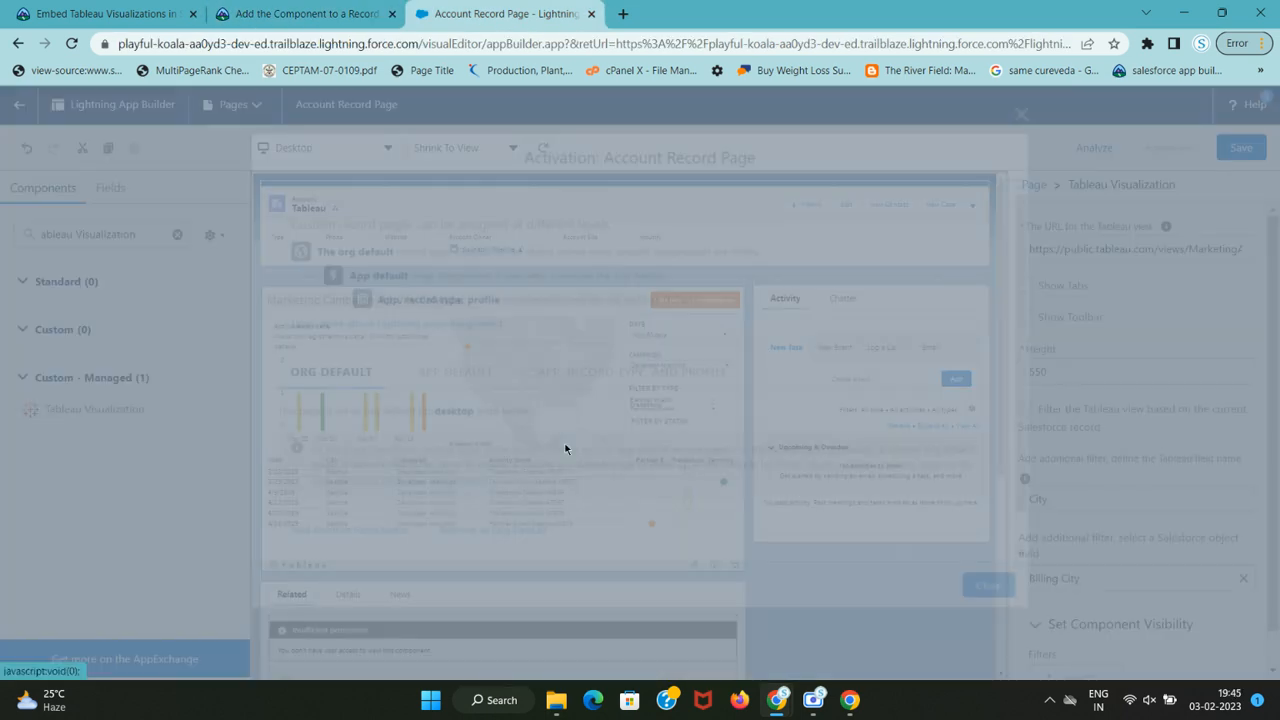
pyautogui.scroll(-1, 404, 485)
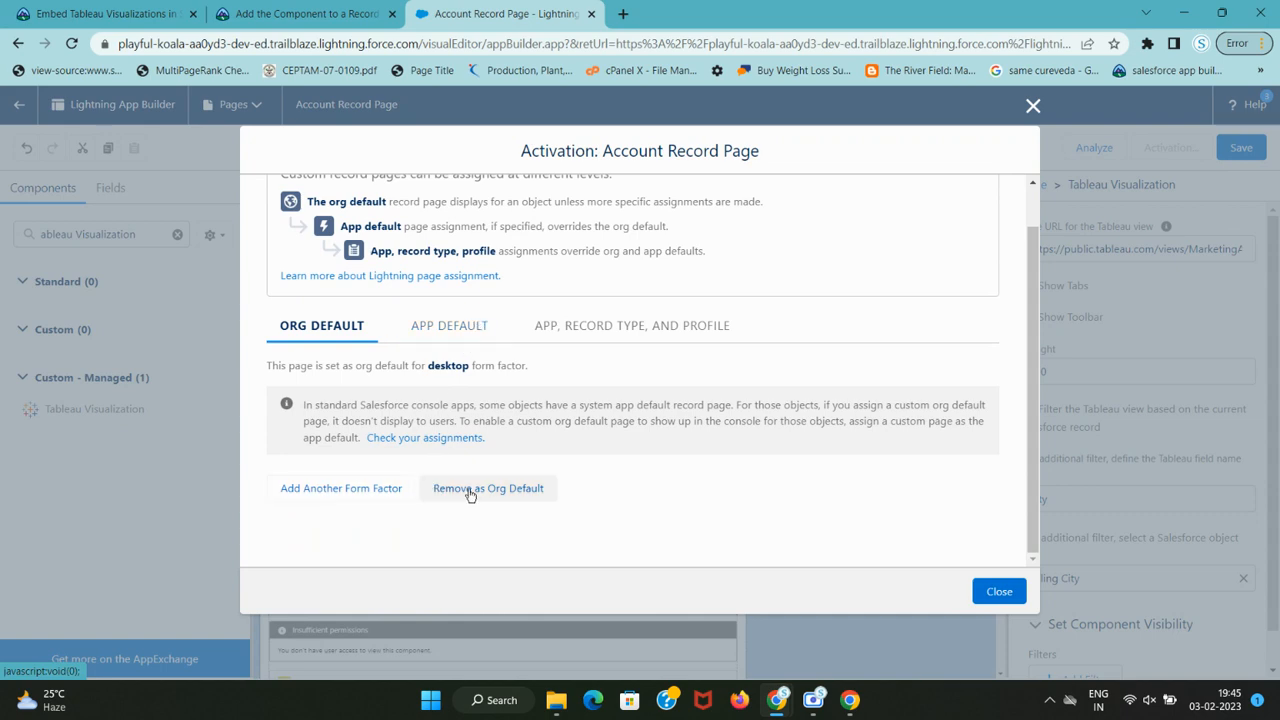
pyautogui.click(300, 13)
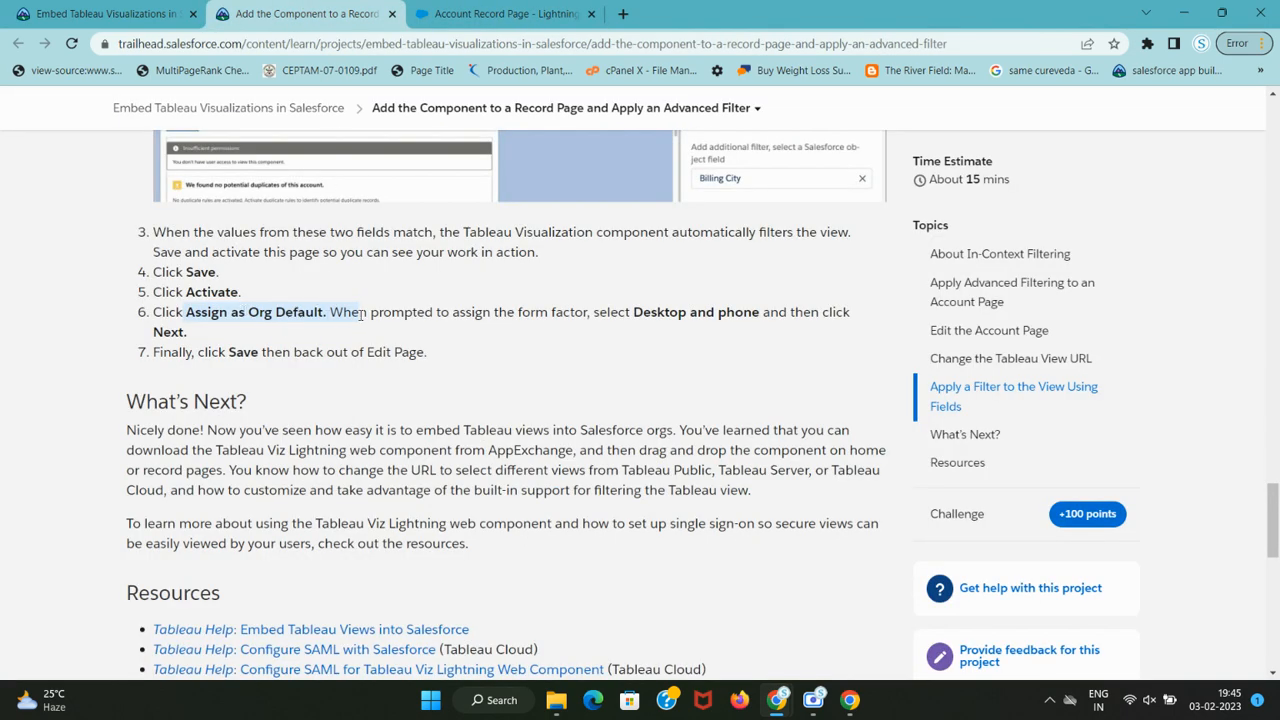
pyautogui.click(510, 10)
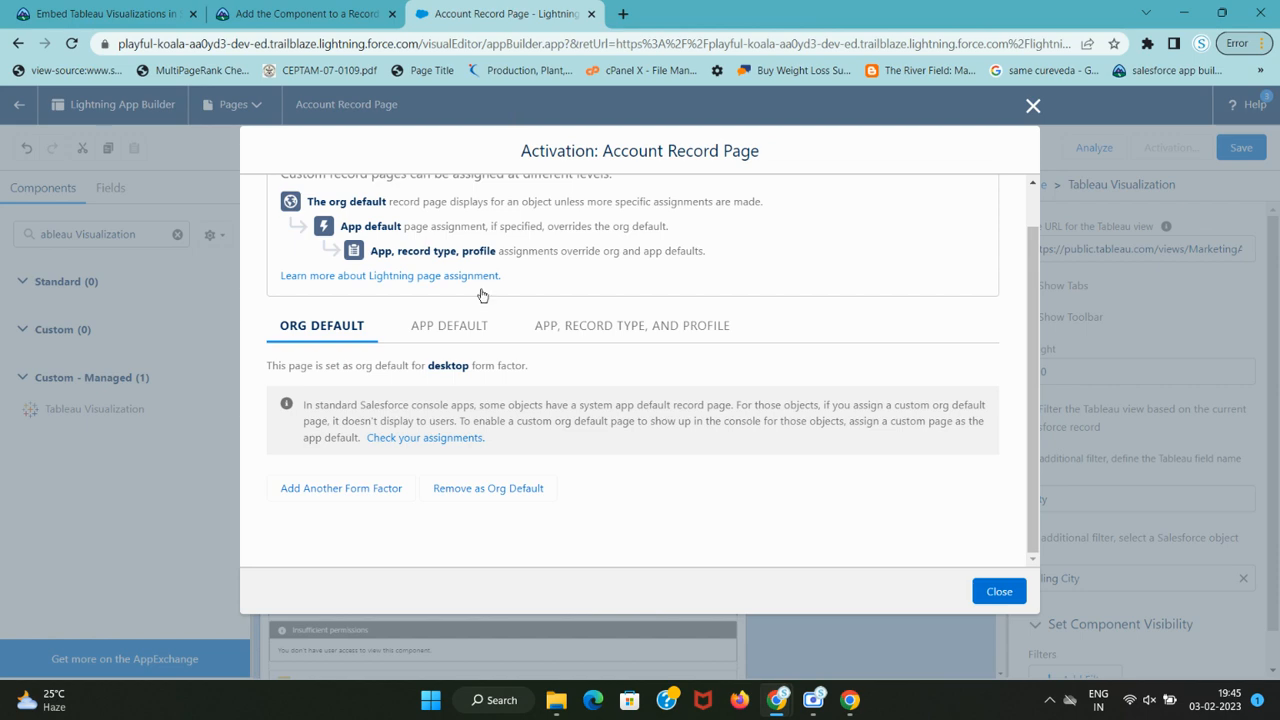
pyautogui.click(489, 489)
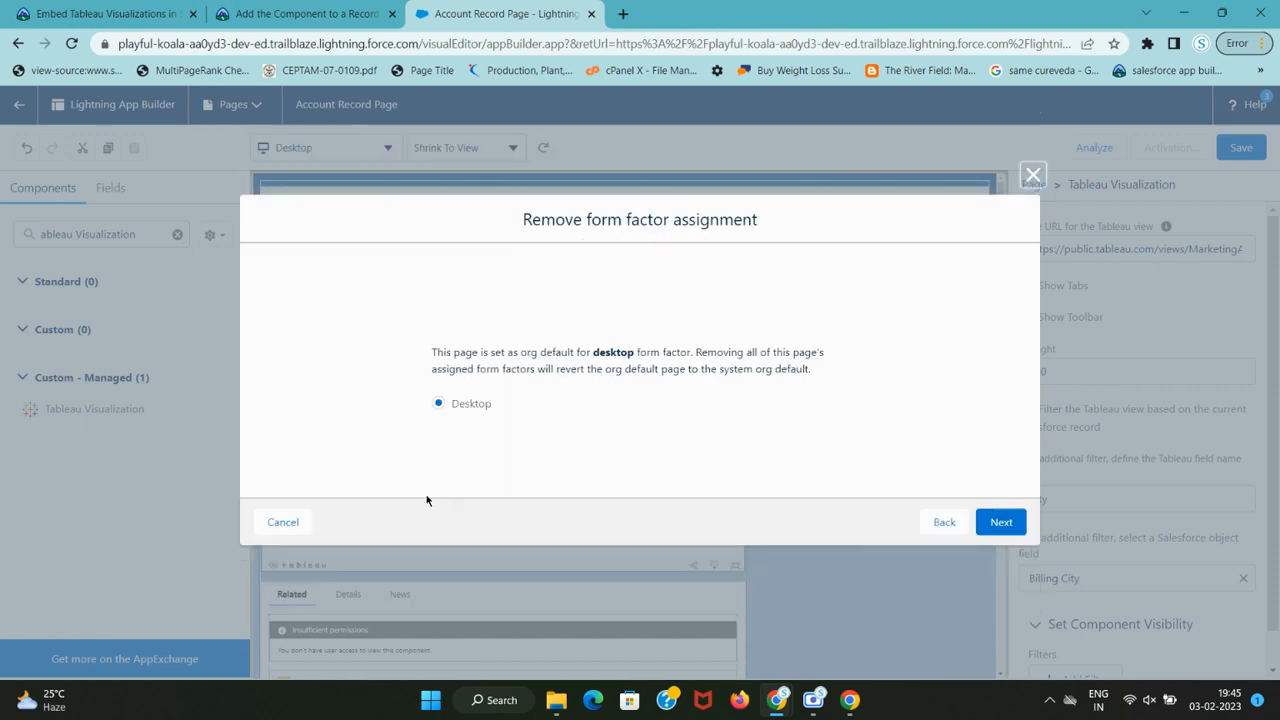
pyautogui.click(943, 522)
# - Add the Phone form factor to the page's org default assignment, then save the assignment and the Account Record Page
pyautogui.click(315, 540)
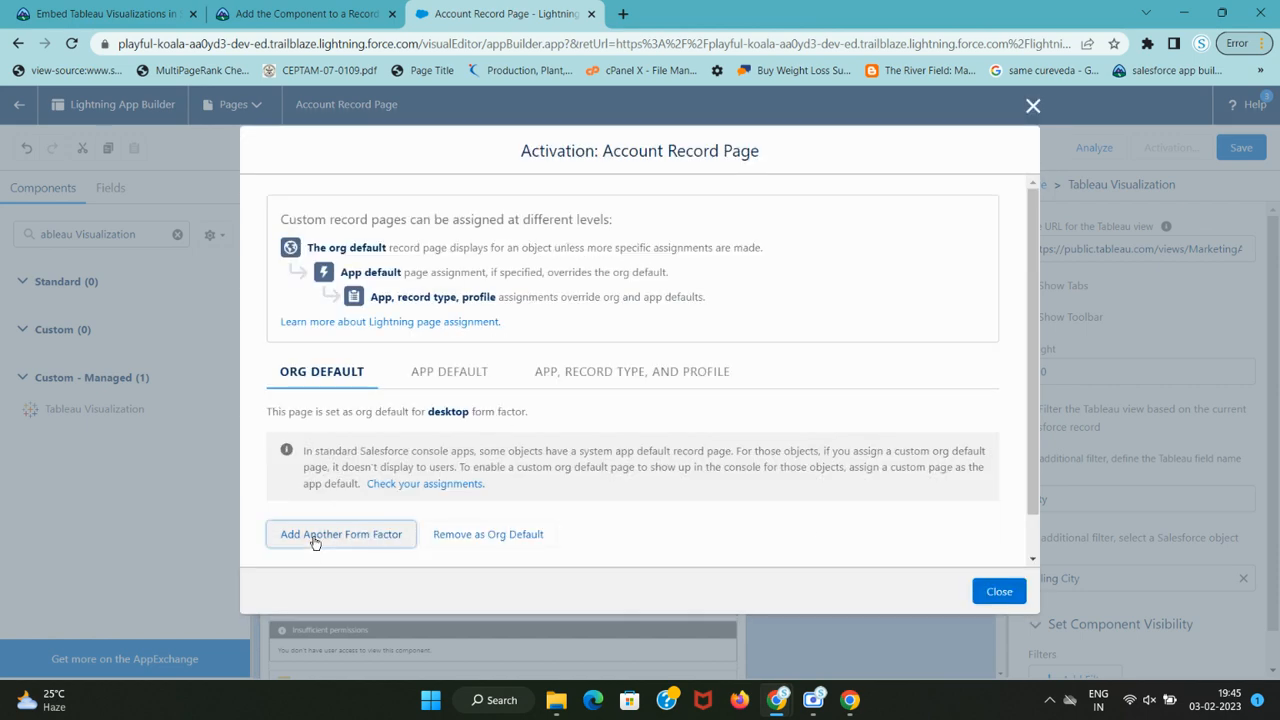
pyautogui.click(445, 401)
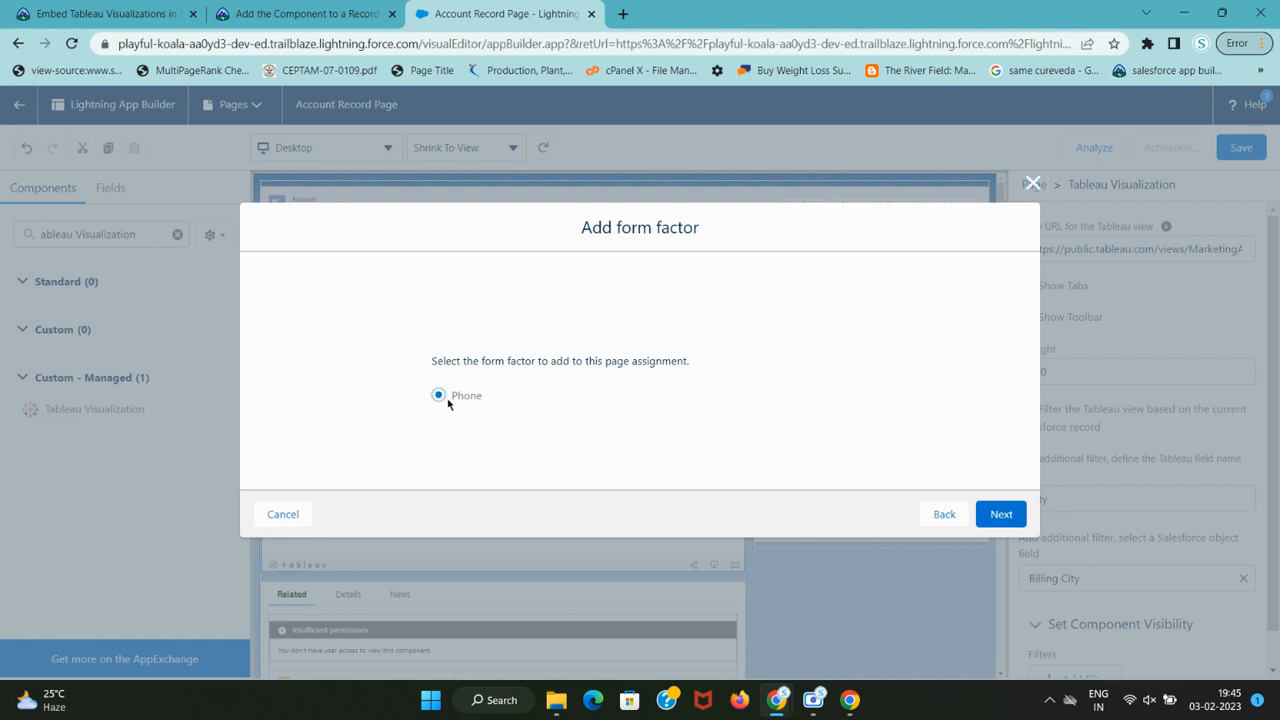
pyautogui.click(1001, 514)
pyautogui.click(1001, 482)
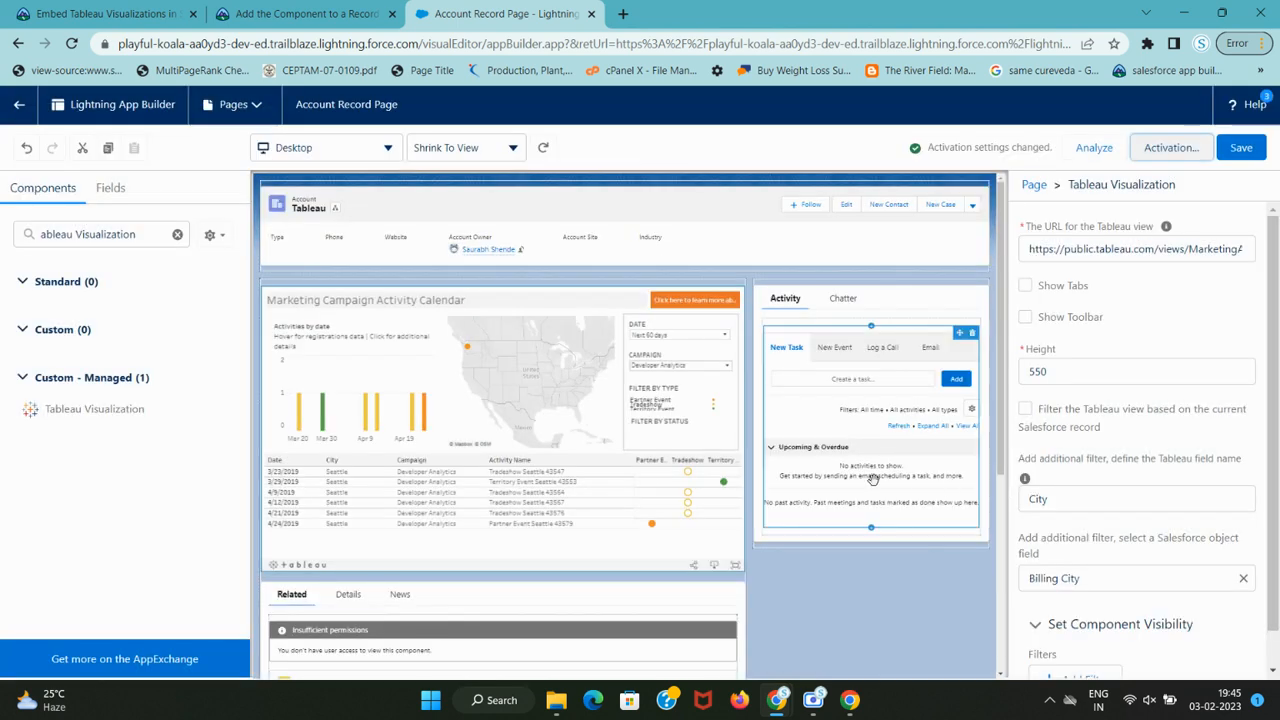
pyautogui.click(1241, 147)
# - Check the final Trailhead instruction and exit the page editor back to the Tableau account record
pyautogui.click(305, 13)
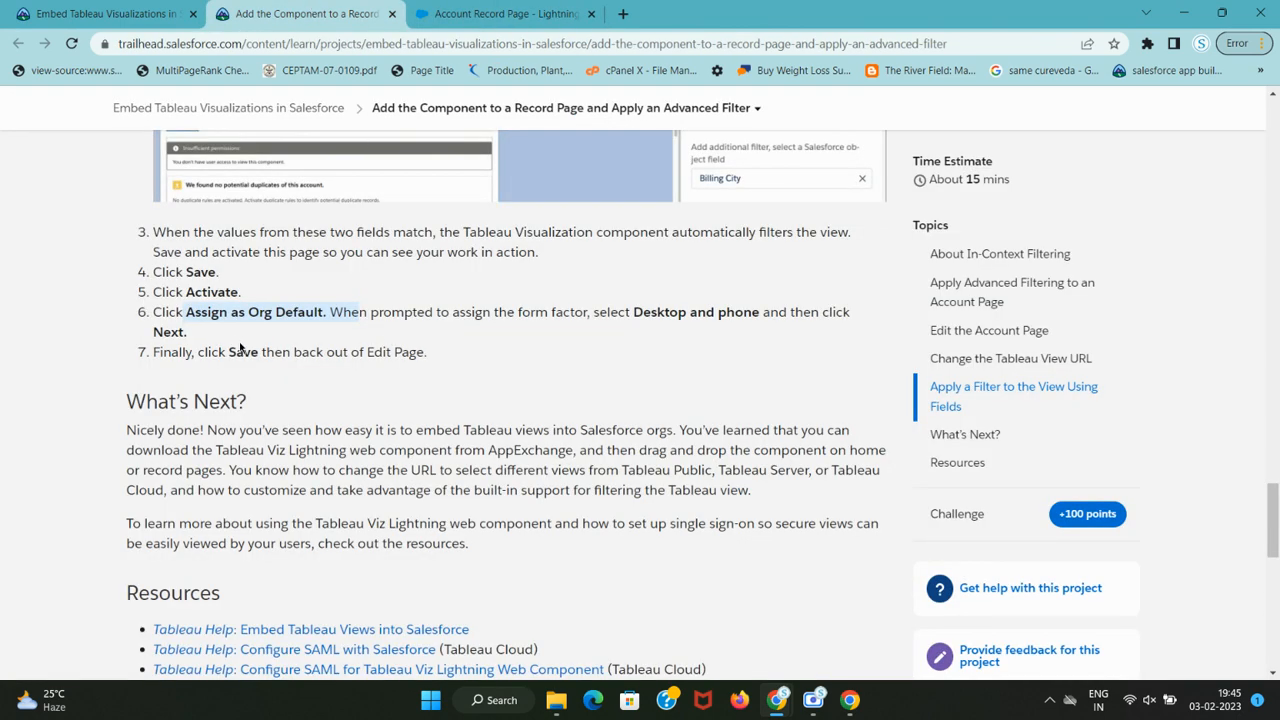
pyautogui.scroll(-1, 240, 347)
pyautogui.moveTo(230, 268); pyautogui.dragTo(426, 268)
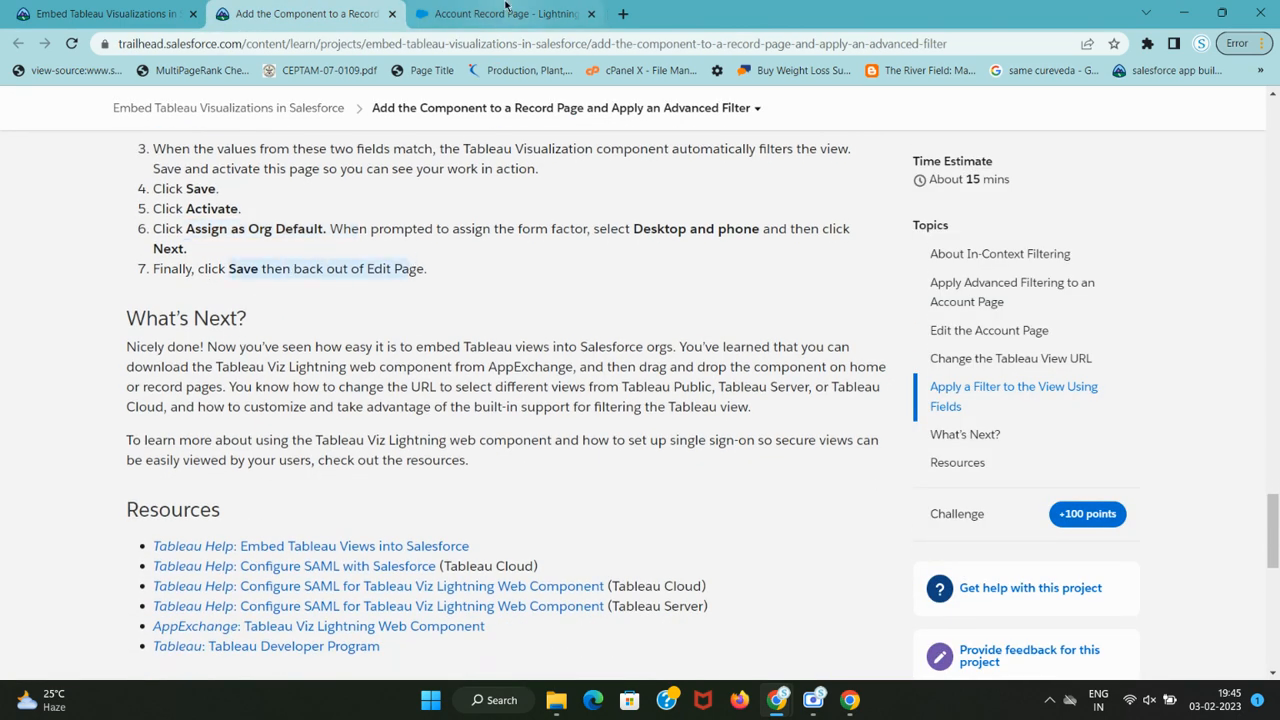
pyautogui.click(506, 13)
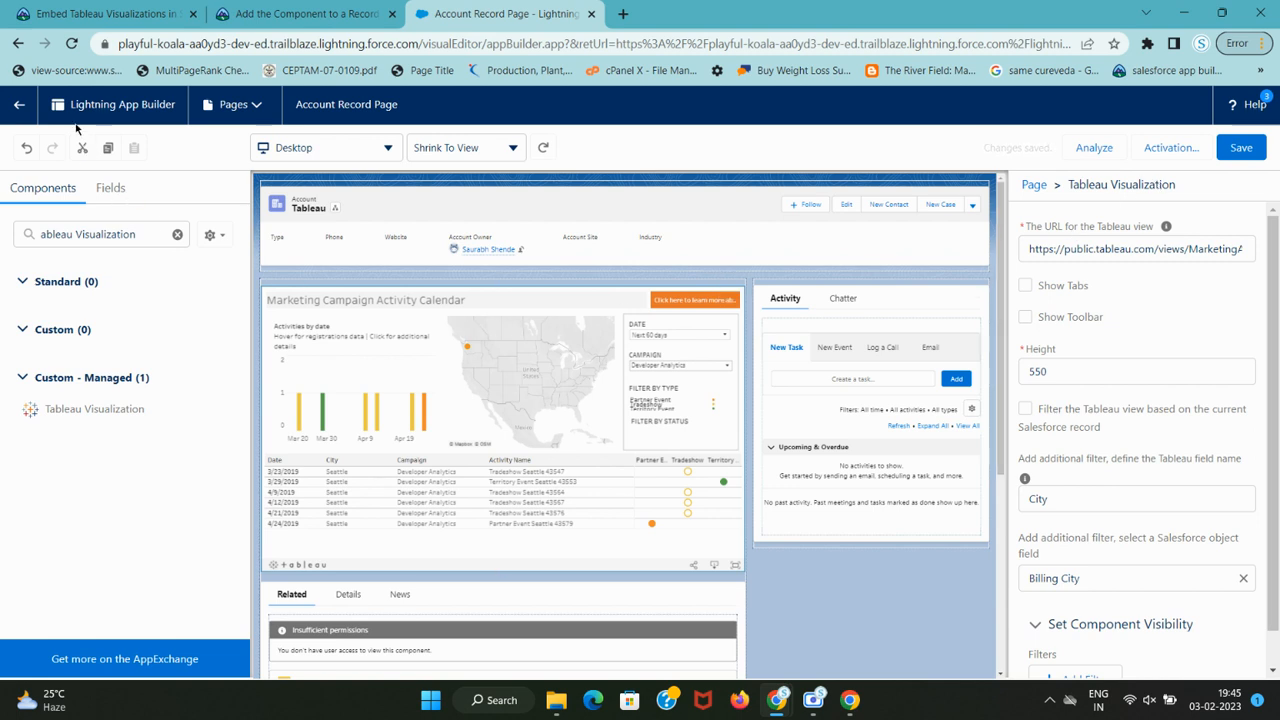
pyautogui.click(22, 108)
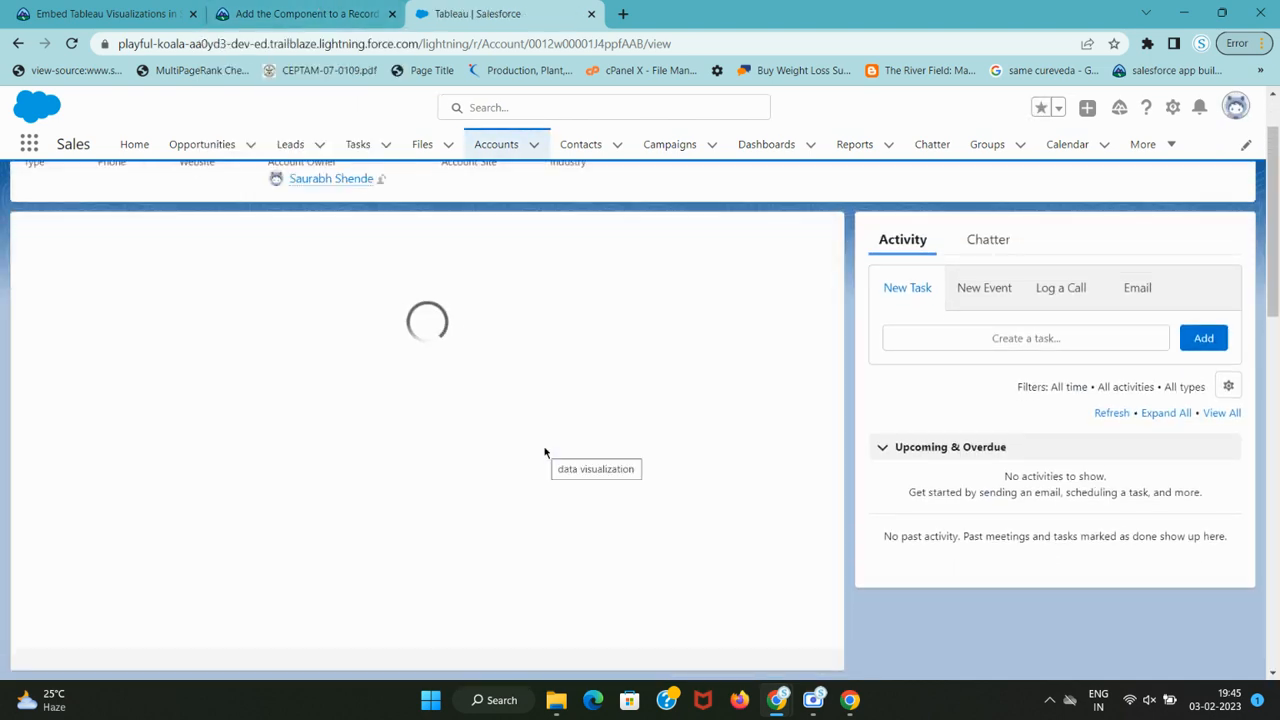
# - Submit the Trailhead step for verification to earn 100 points
pyautogui.click(345, 17)
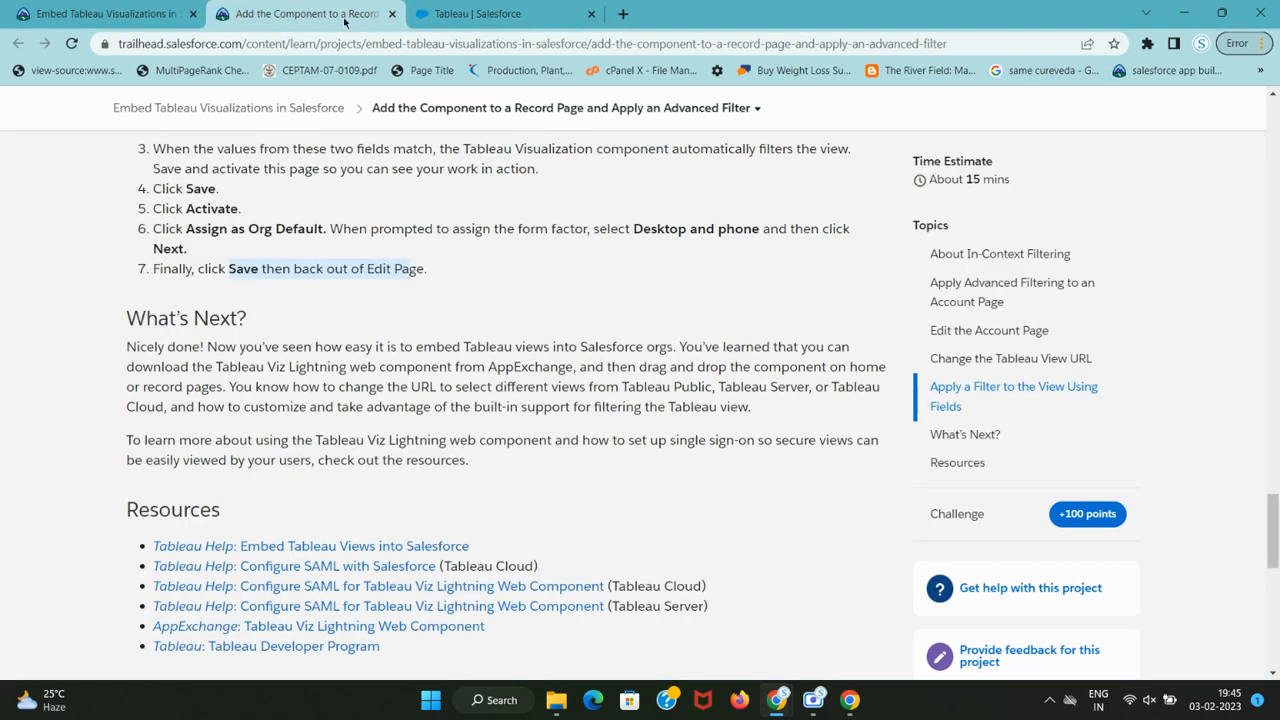
pyautogui.scroll(-4, 318, 404)
pyautogui.click(250, 598)
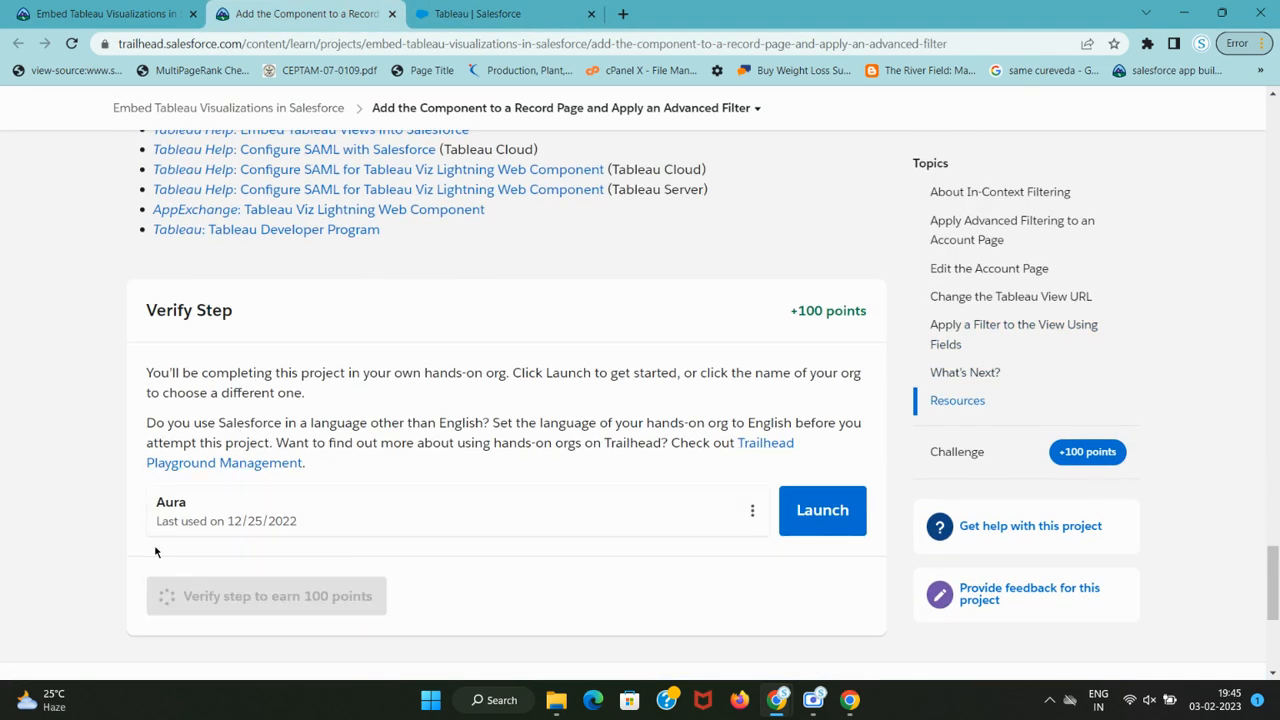
pyautogui.scroll(-3, 84, 425)
pyautogui.scroll(2, 0, 415)
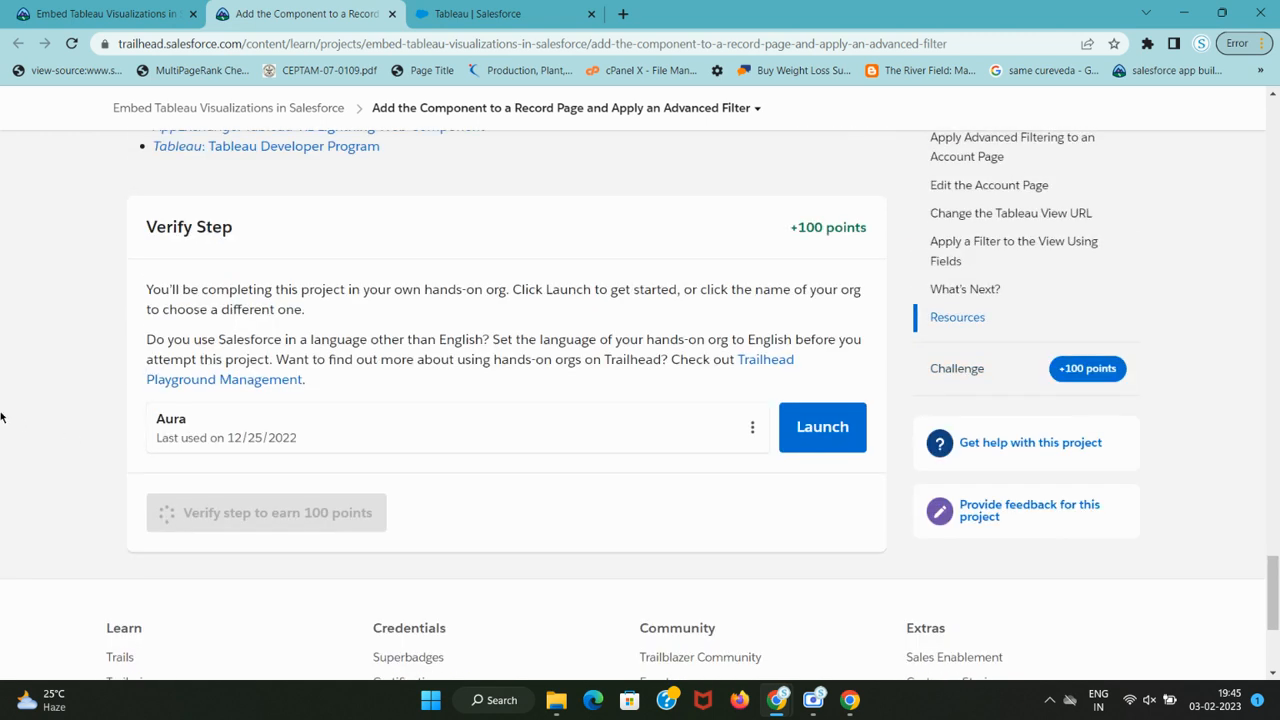